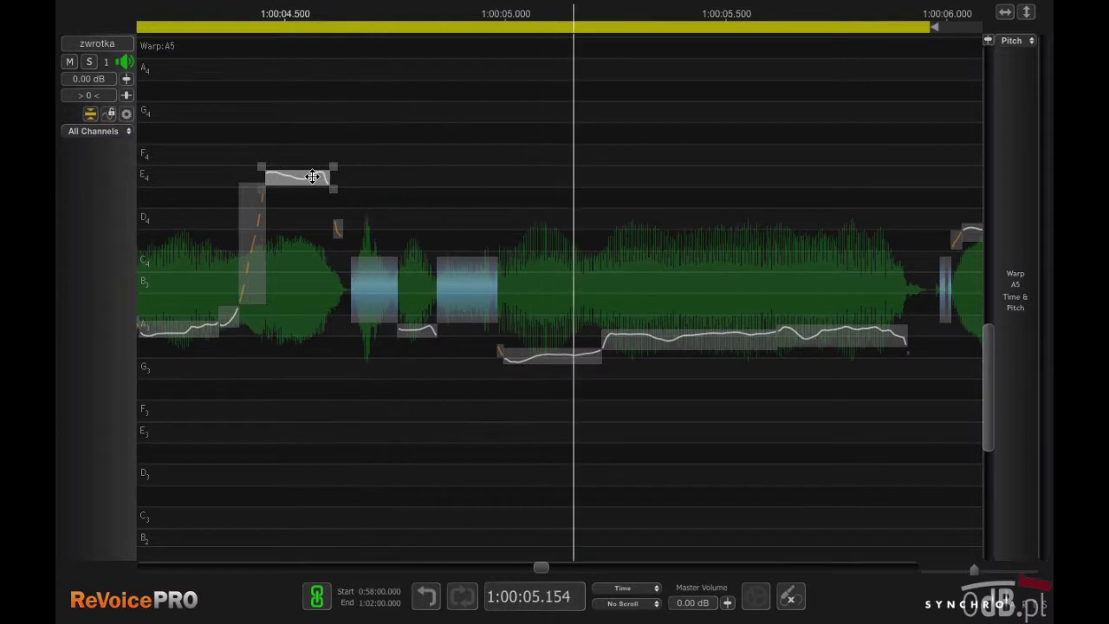
# Flatten the first part of the sustained note near 1:00:05.400, raise it slightly, and play it back.
pyautogui.click(687, 347)
pyautogui.moveTo(686, 348); pyautogui.dragTo(685, 333)
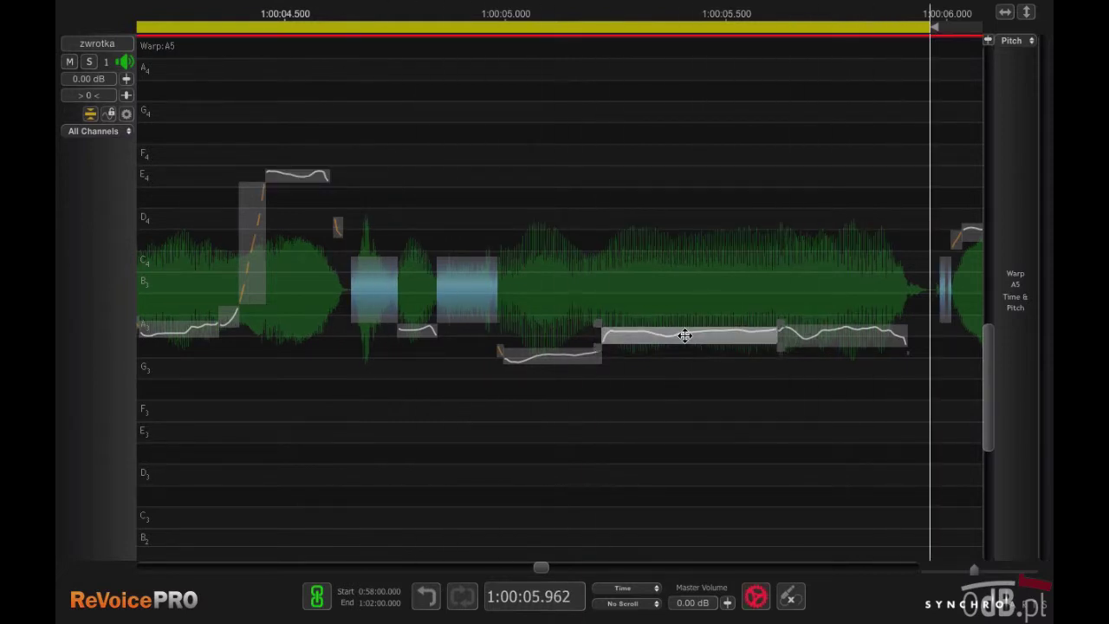
pyautogui.press('space')
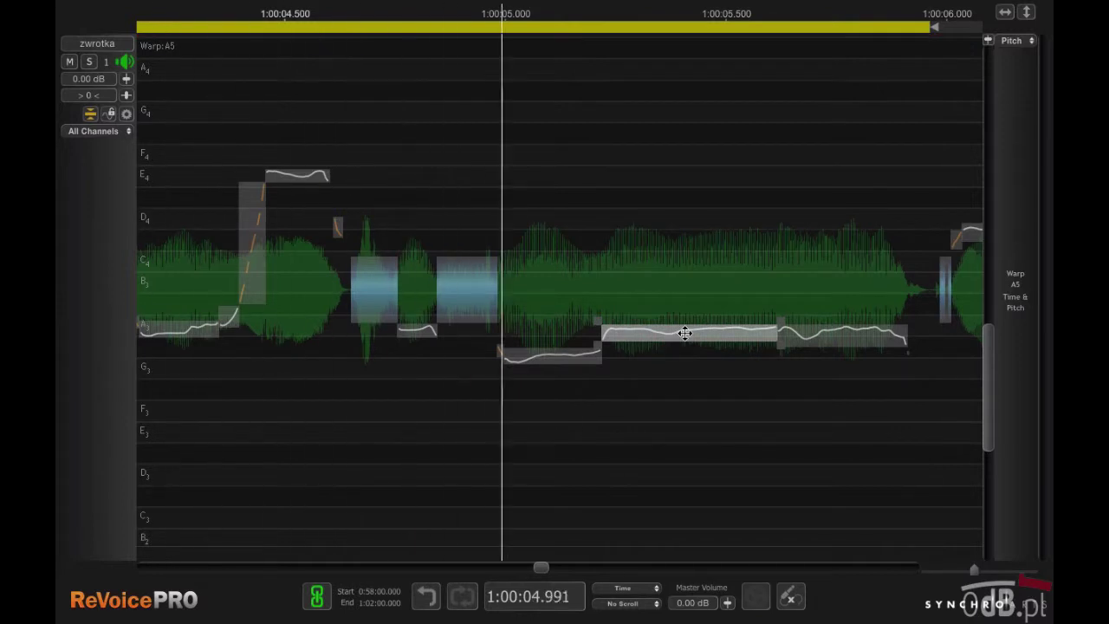
# Reduce the pitch variation in the final part of the sustained note near 1:00:05.800 to match the part before it.
pyautogui.click(837, 345)
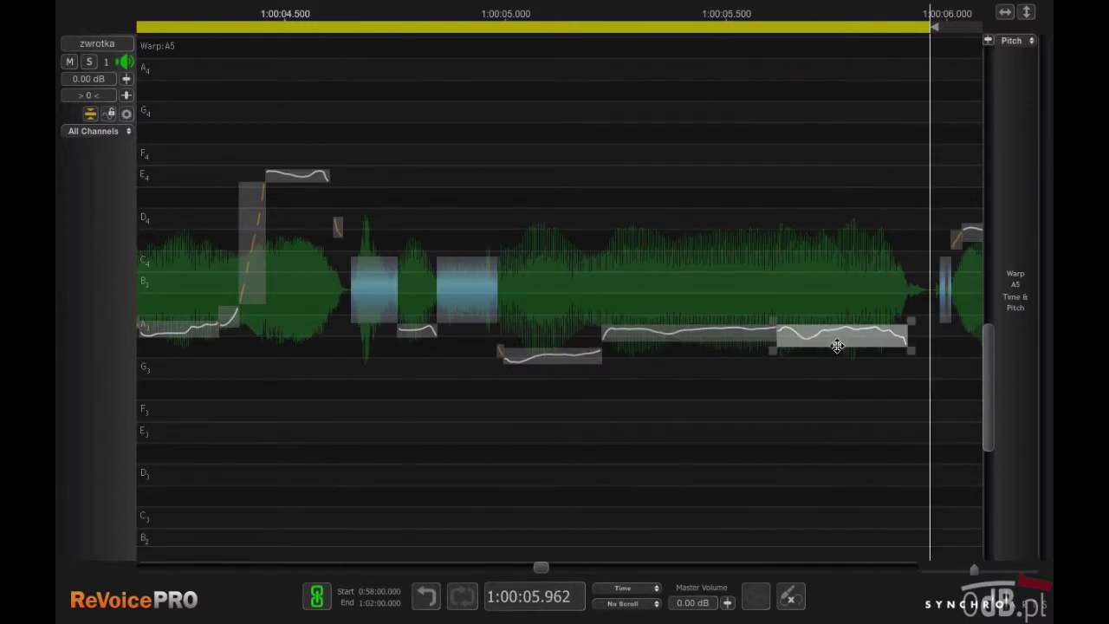
pyautogui.moveTo(837, 345); pyautogui.dragTo(823, 332)
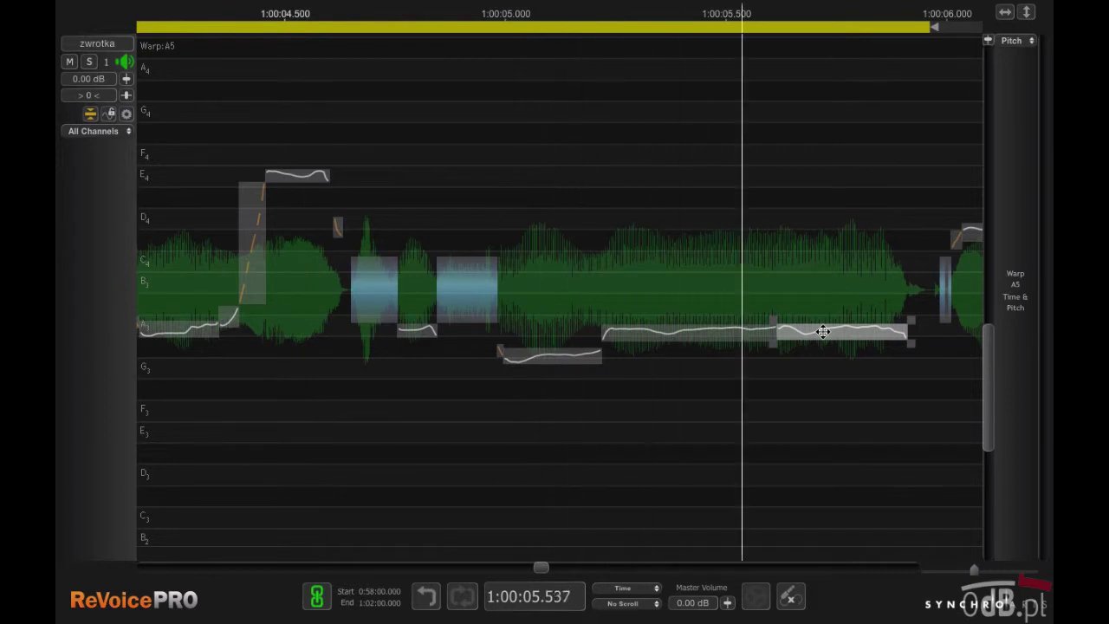
# Fine-tune the pitch of the sustained note's first part with small downward and upward nudges.
pyautogui.click(706, 330)
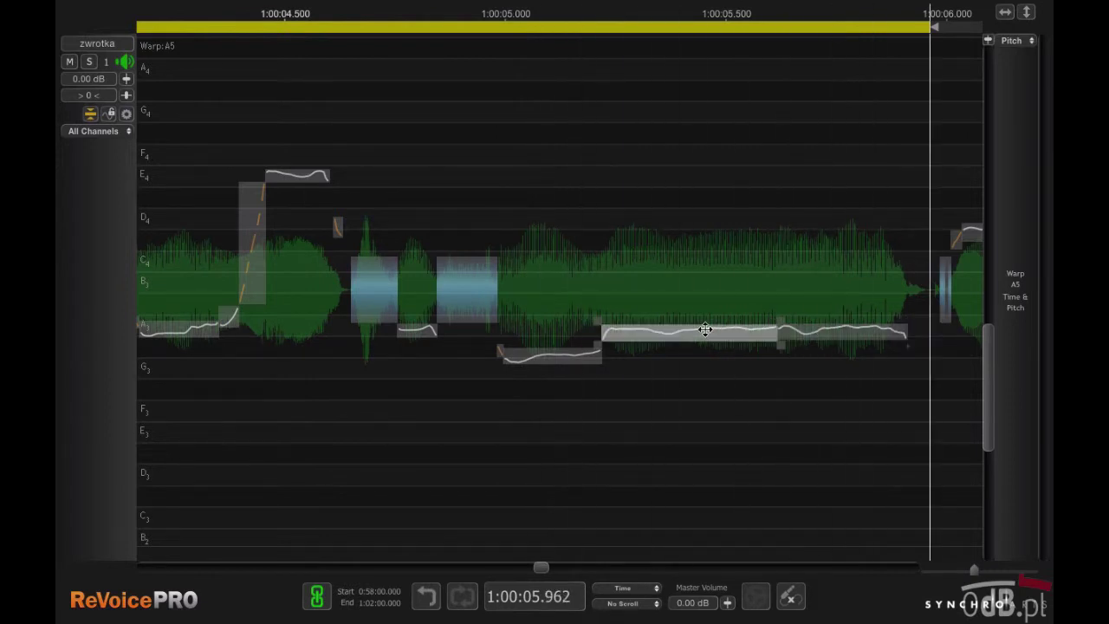
pyautogui.moveTo(706, 329); pyautogui.dragTo(705, 333)
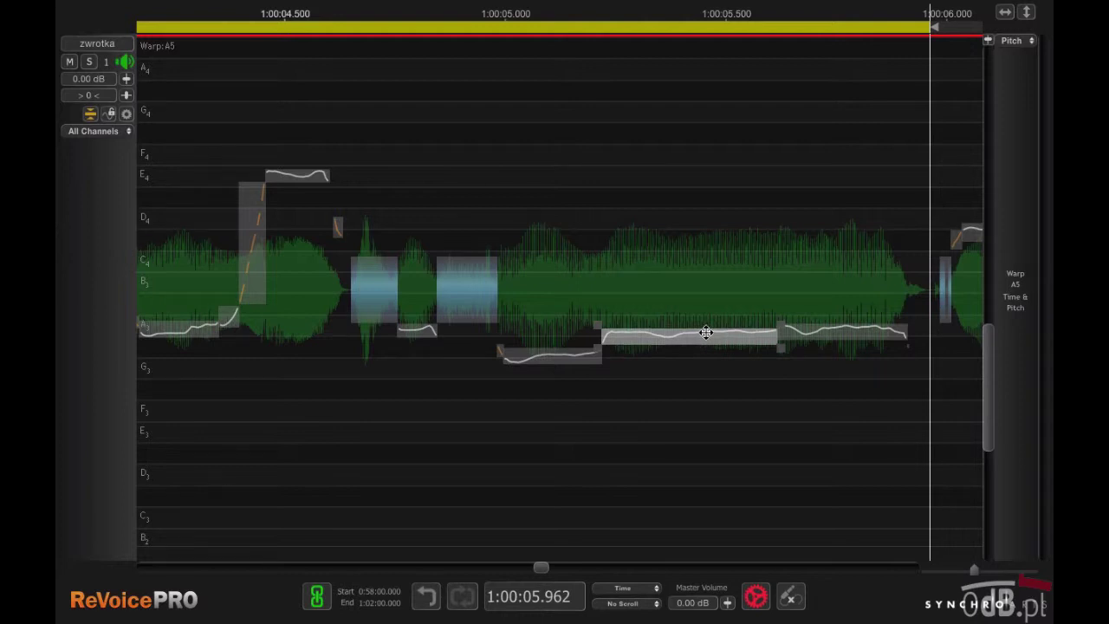
pyautogui.moveTo(706, 332); pyautogui.dragTo(706, 331)
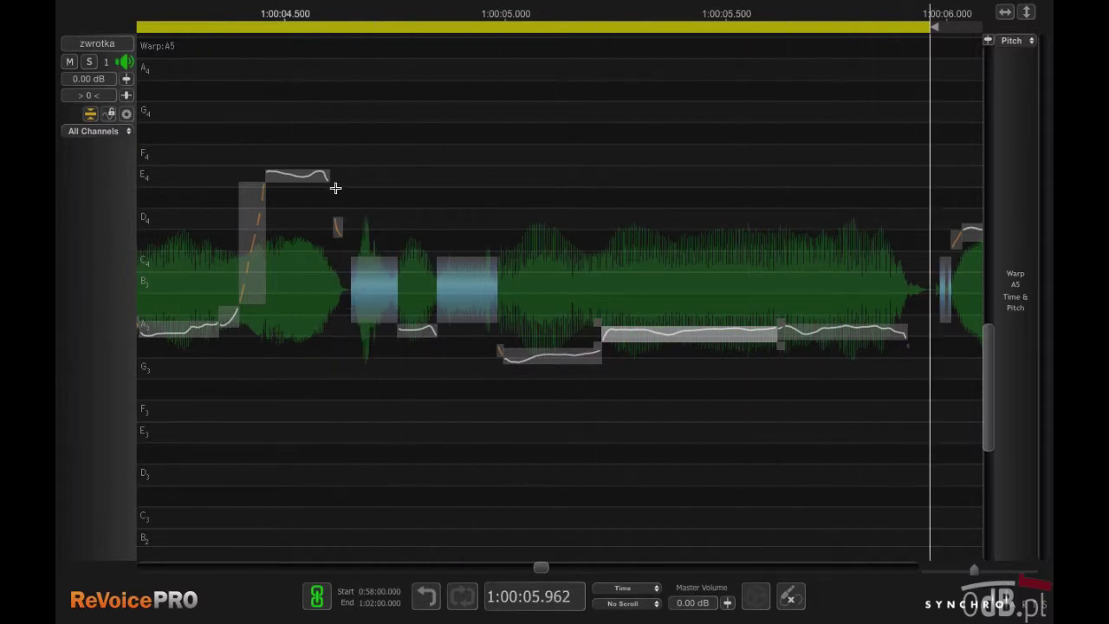
# Lower the E4 note slightly, along with both parts of the sustained note near 1:00:05.500.
pyautogui.moveTo(303, 176); pyautogui.dragTo(303, 186)
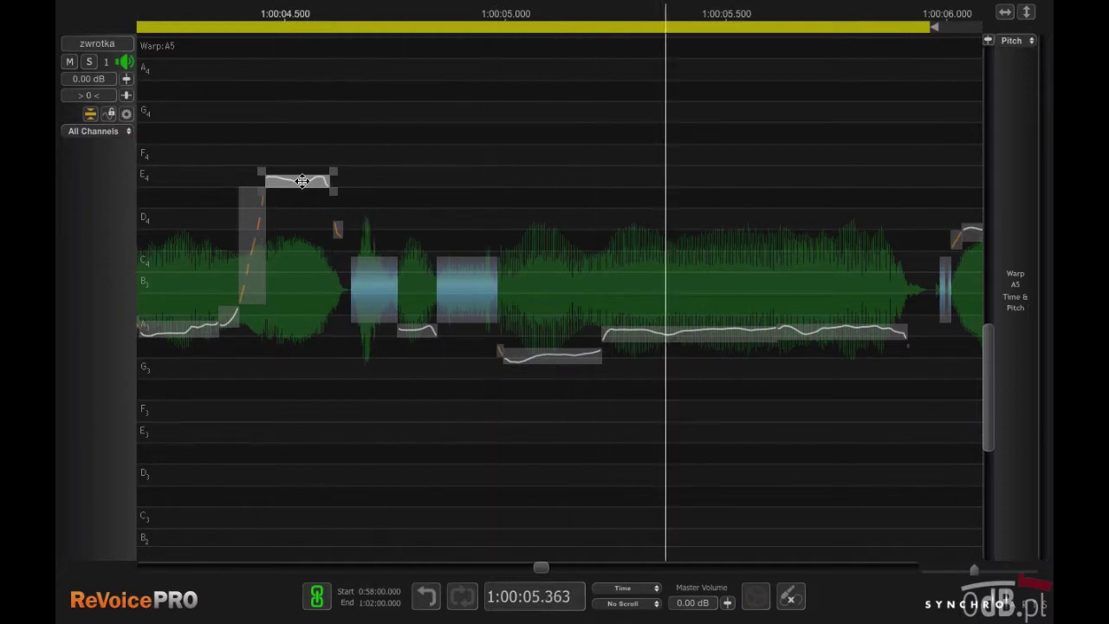
pyautogui.click(702, 335)
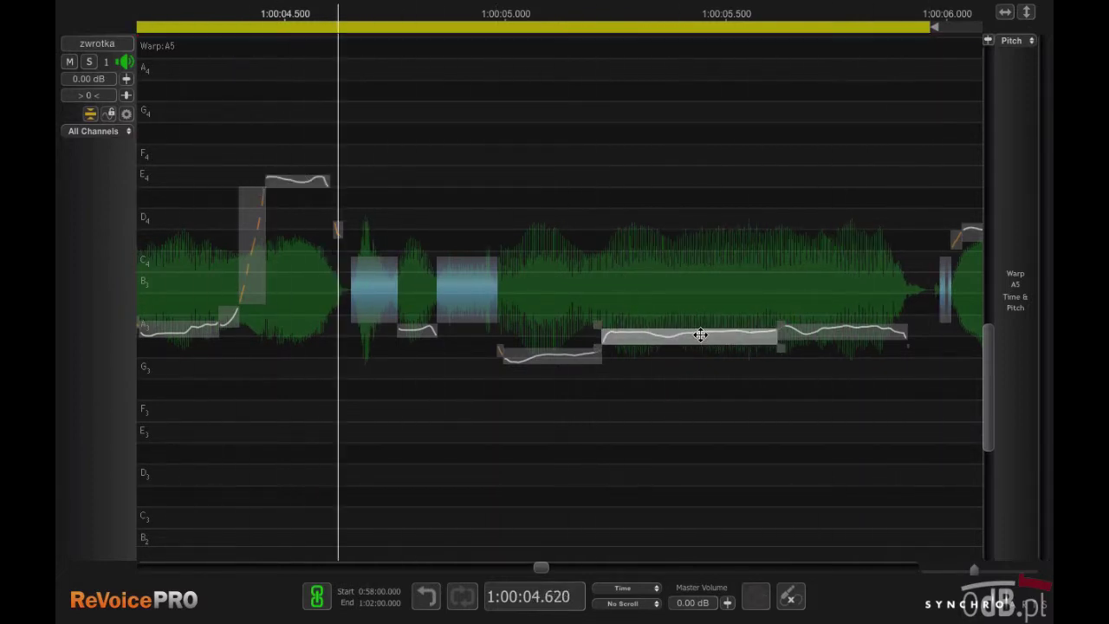
pyautogui.click(841, 329)
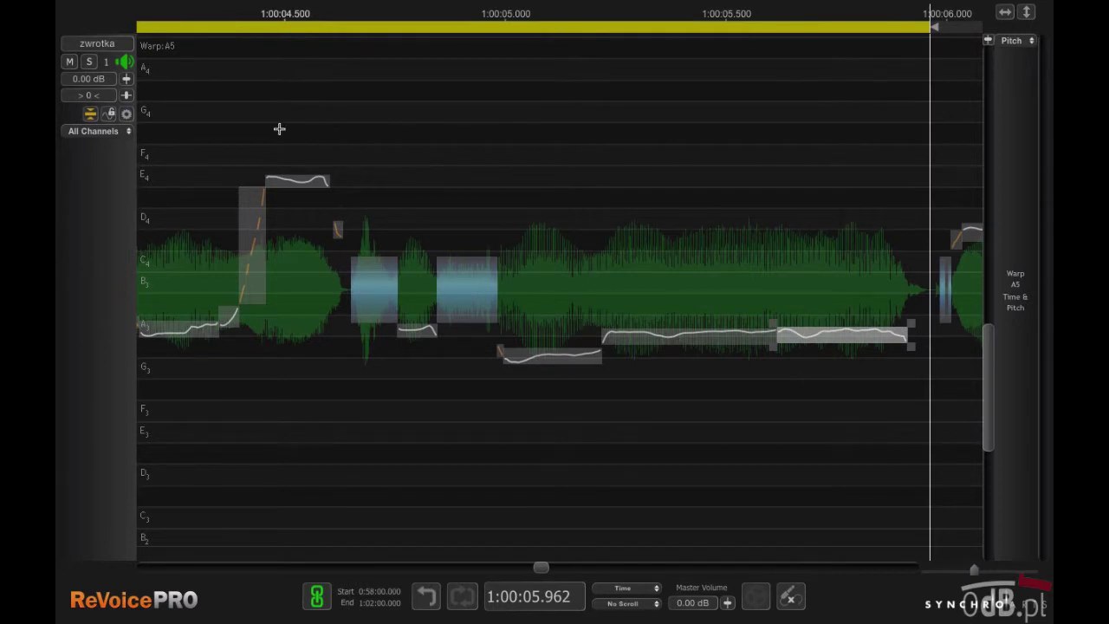
# Select all pitch groups from the opening A3 note through the sustained note and smooth the selected groups.
pyautogui.moveTo(186, 128); pyautogui.dragTo(838, 456)
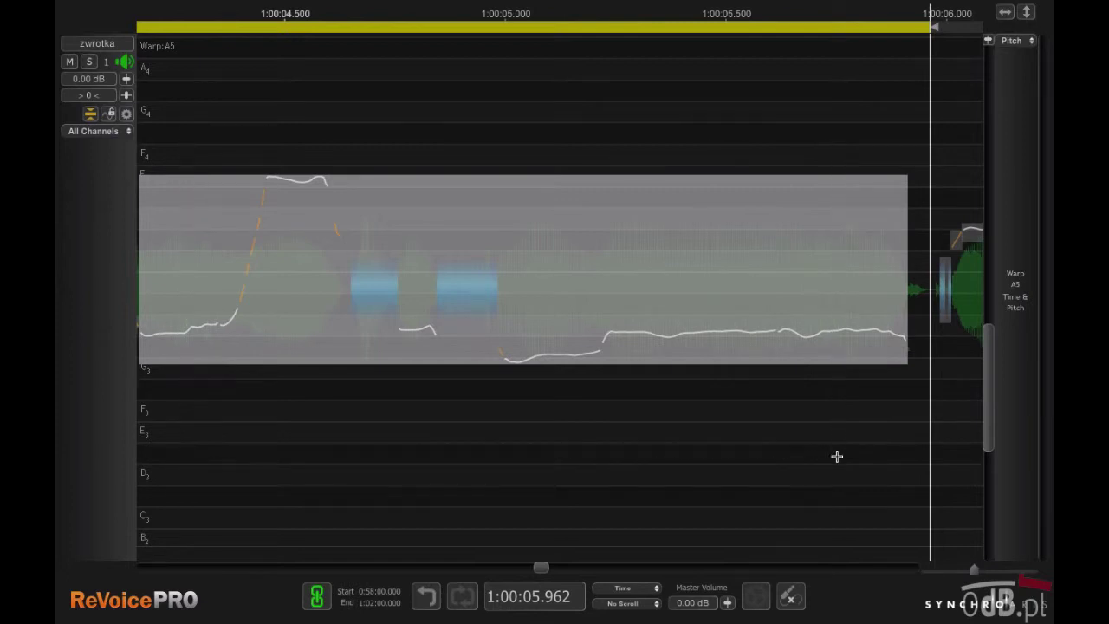
pyautogui.rightClick(669, 323)
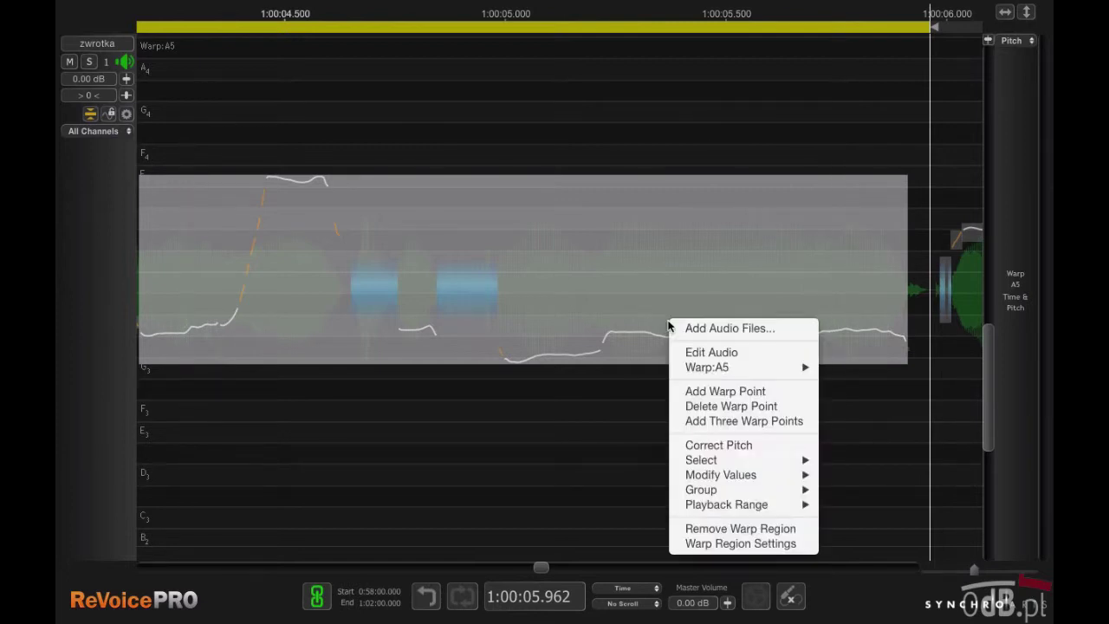
pyautogui.moveTo(716, 475)
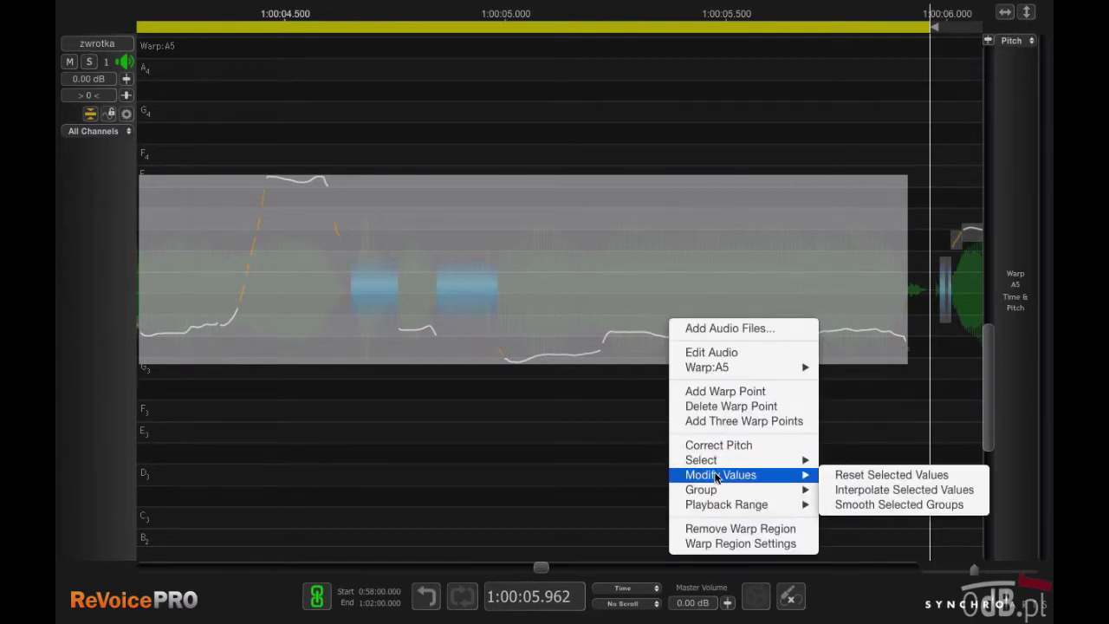
pyautogui.click(893, 506)
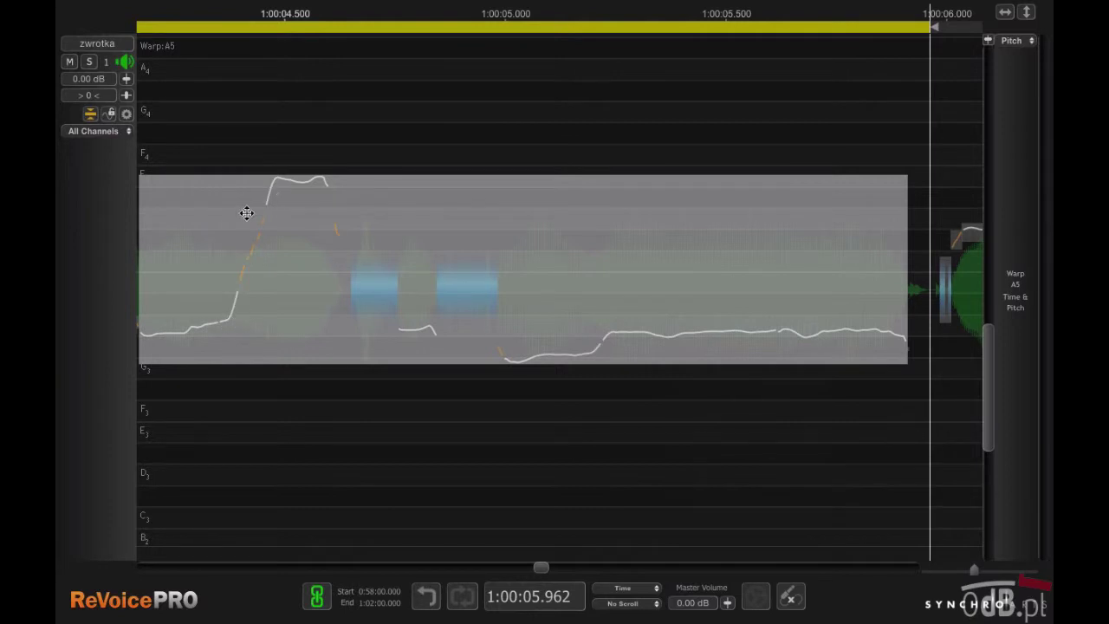
# Shift the boundary between the low note at 1:00:05.000 and the following sustained note slightly later.
pyautogui.click(470, 114)
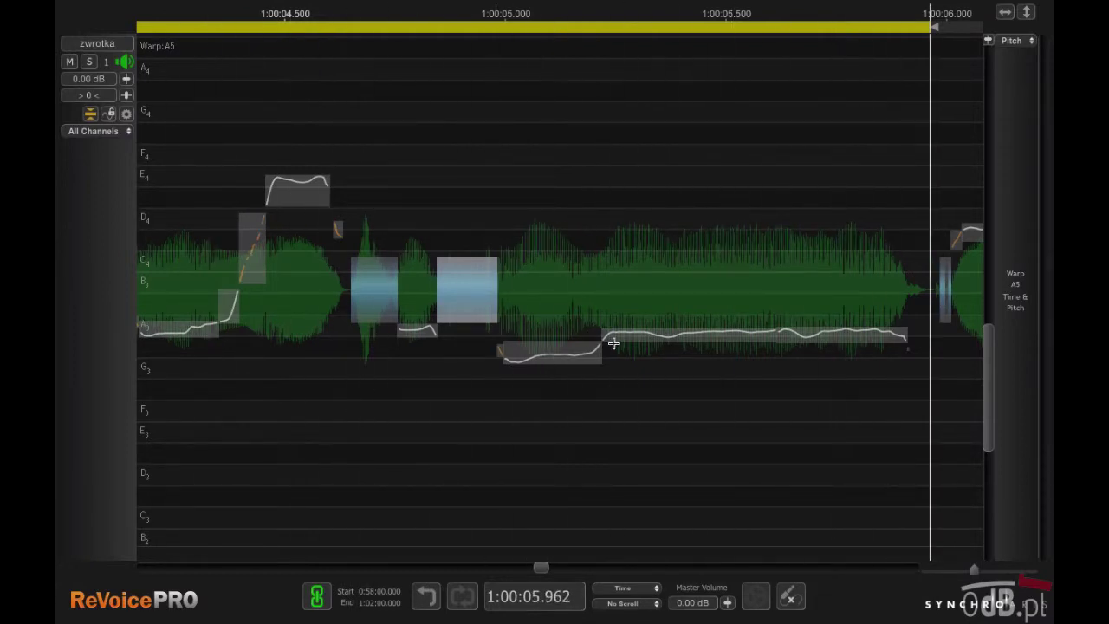
pyautogui.click(589, 351)
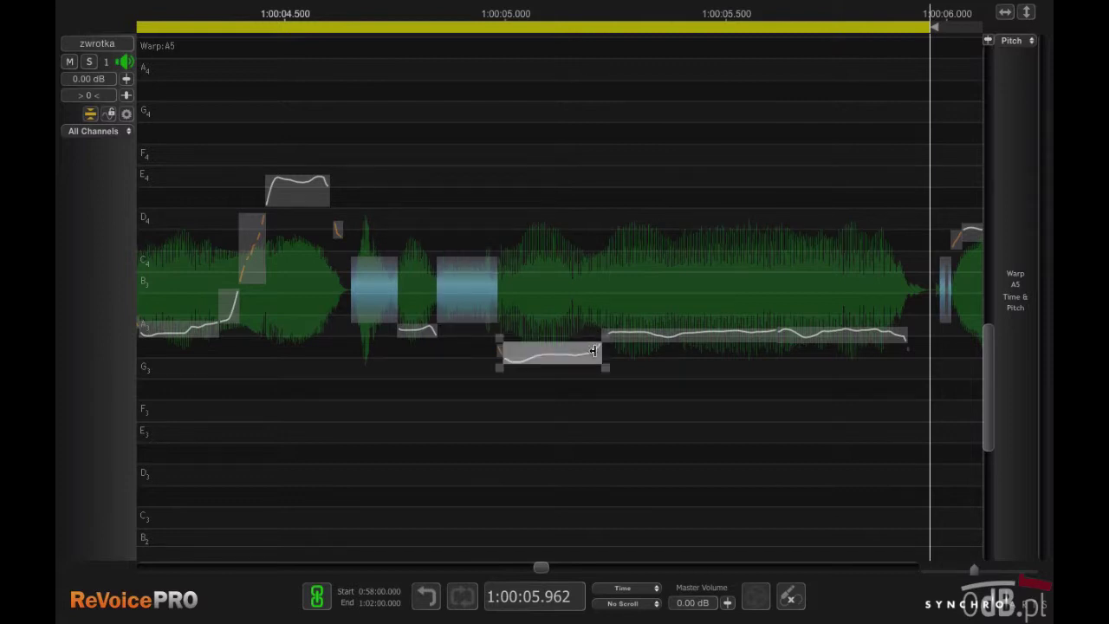
pyautogui.moveTo(602, 353); pyautogui.dragTo(610, 353)
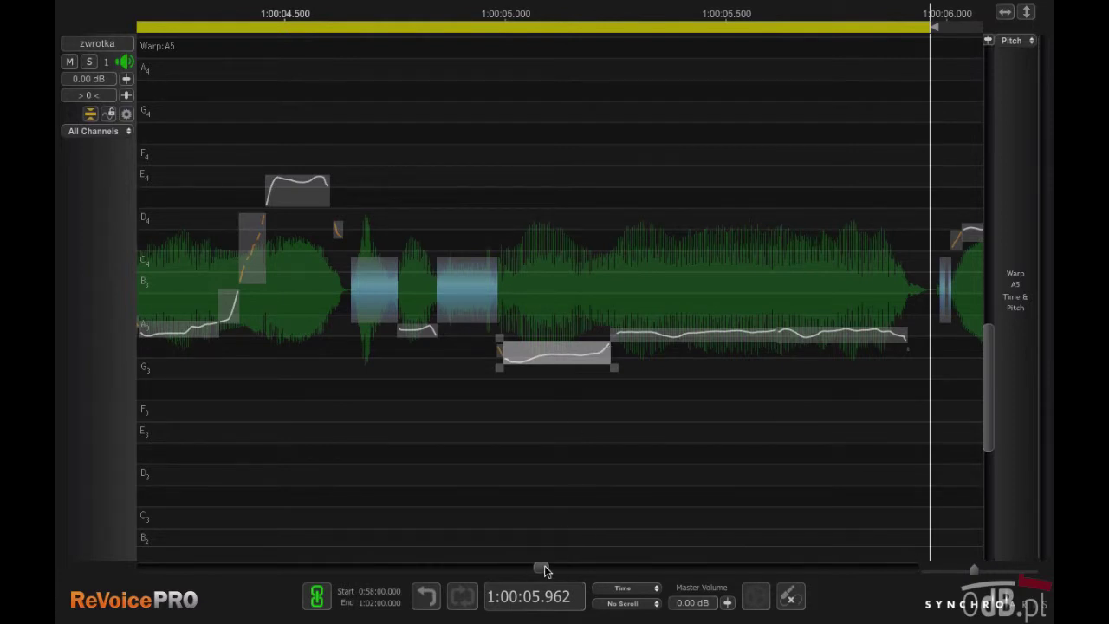
# Set the playback range over the next phrase, from just before 1:00:06.000 to about 1:00:07.750, and play it.
pyautogui.moveTo(541, 568); pyautogui.dragTo(548, 570)
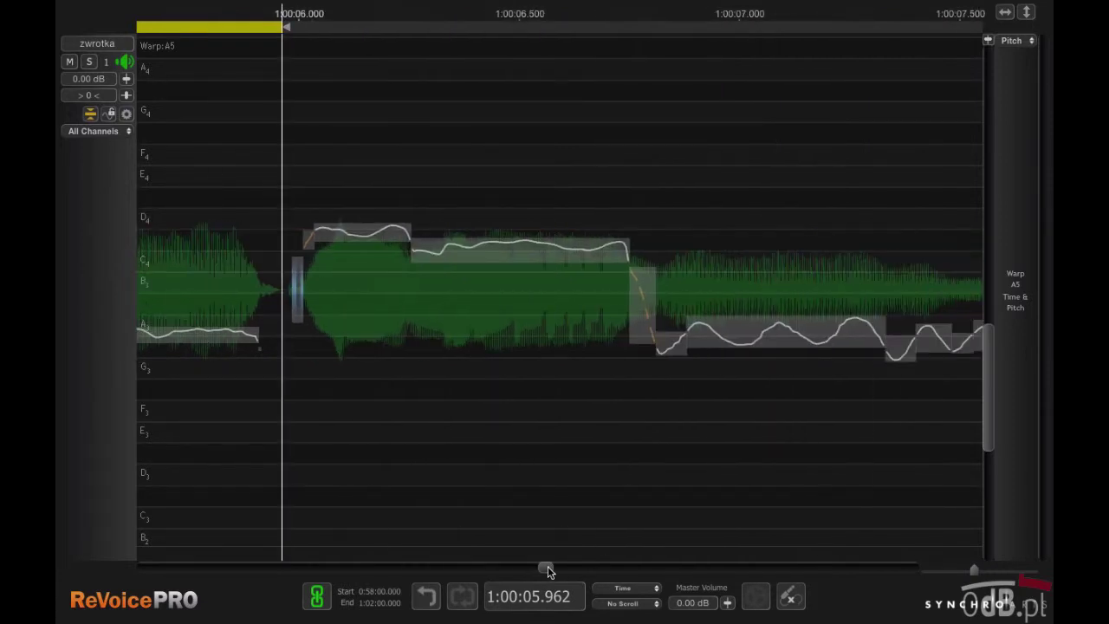
pyautogui.moveTo(303, 27); pyautogui.dragTo(988, 34)
pyautogui.press('space')
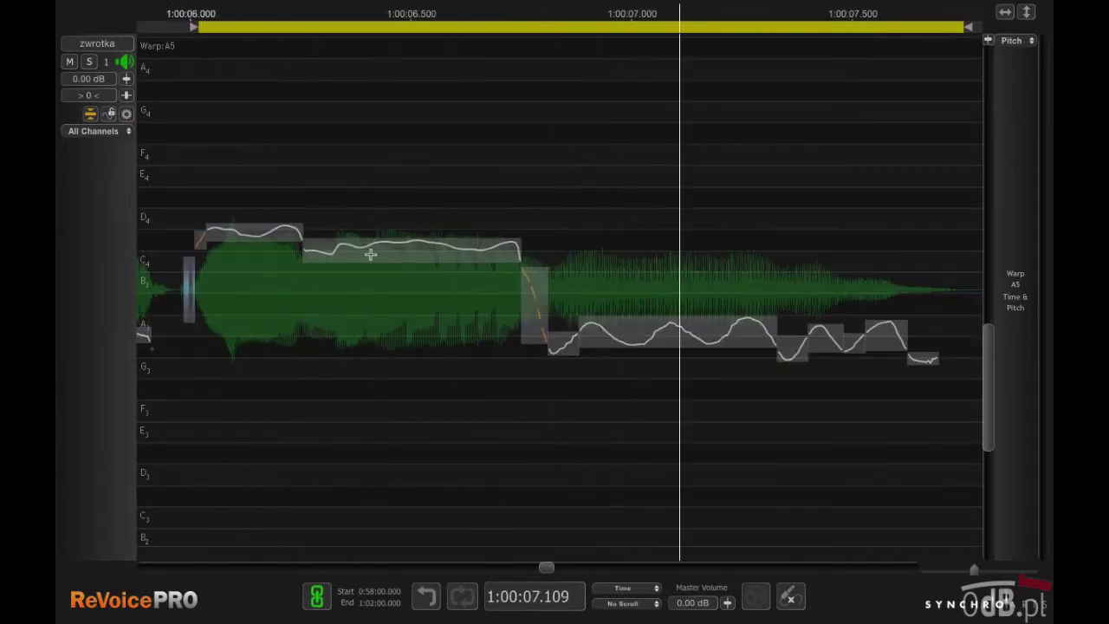
pyautogui.moveTo(192, 28); pyautogui.dragTo(182, 31)
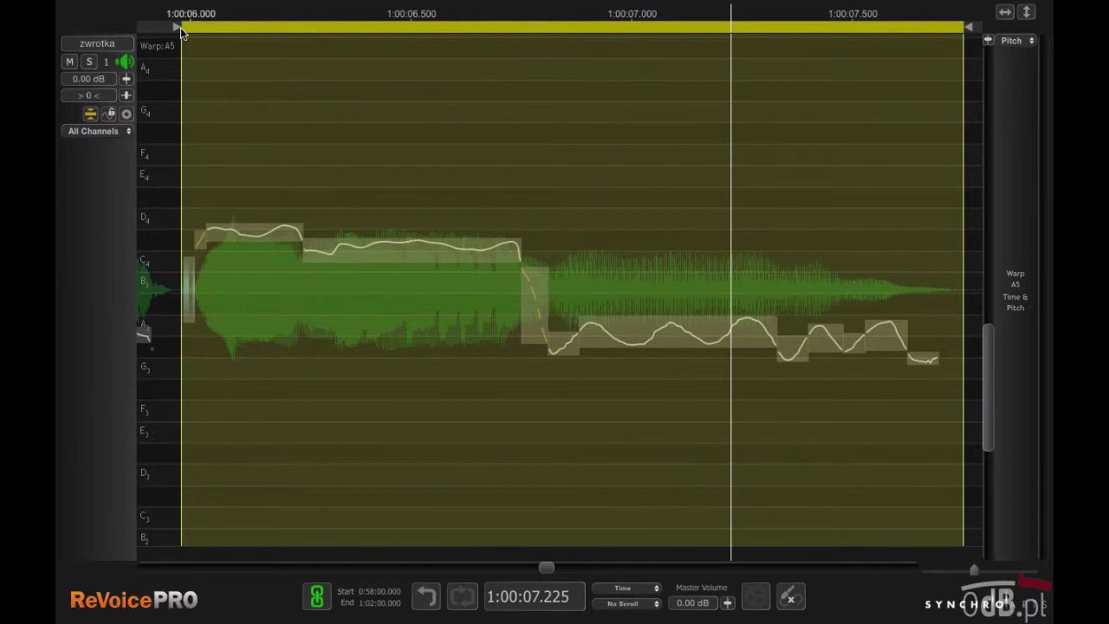
pyautogui.moveTo(182, 31); pyautogui.dragTo(182, 31)
pyautogui.press('space')
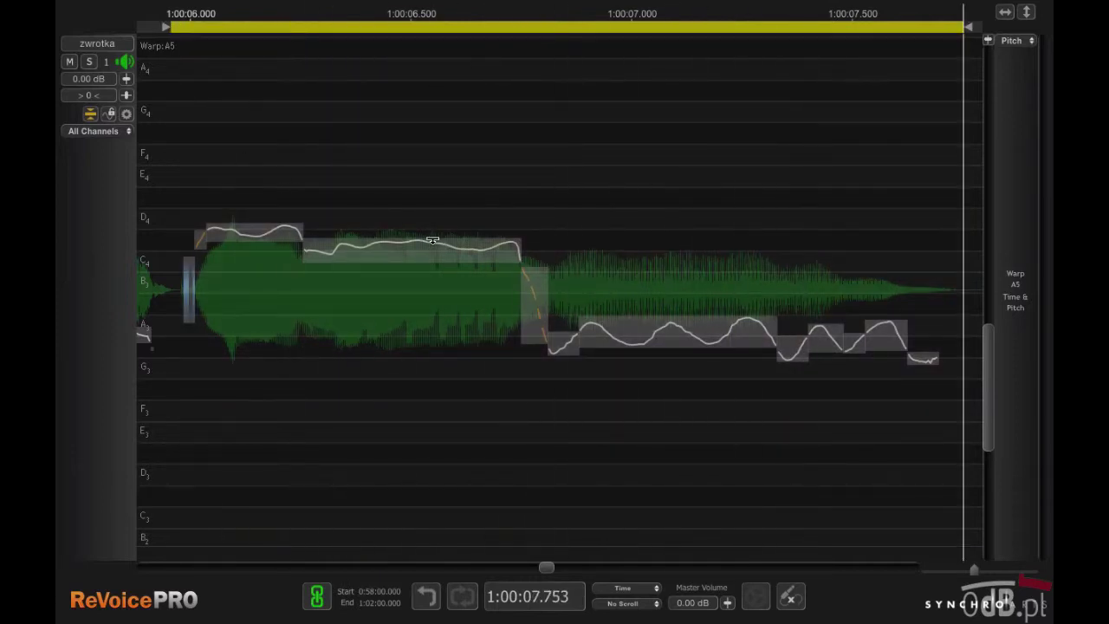
# Reduce the pitch variation in the note near C4, raise the preceding note towards D4, and play the phrase.
pyautogui.moveTo(433, 240); pyautogui.dragTo(433, 245)
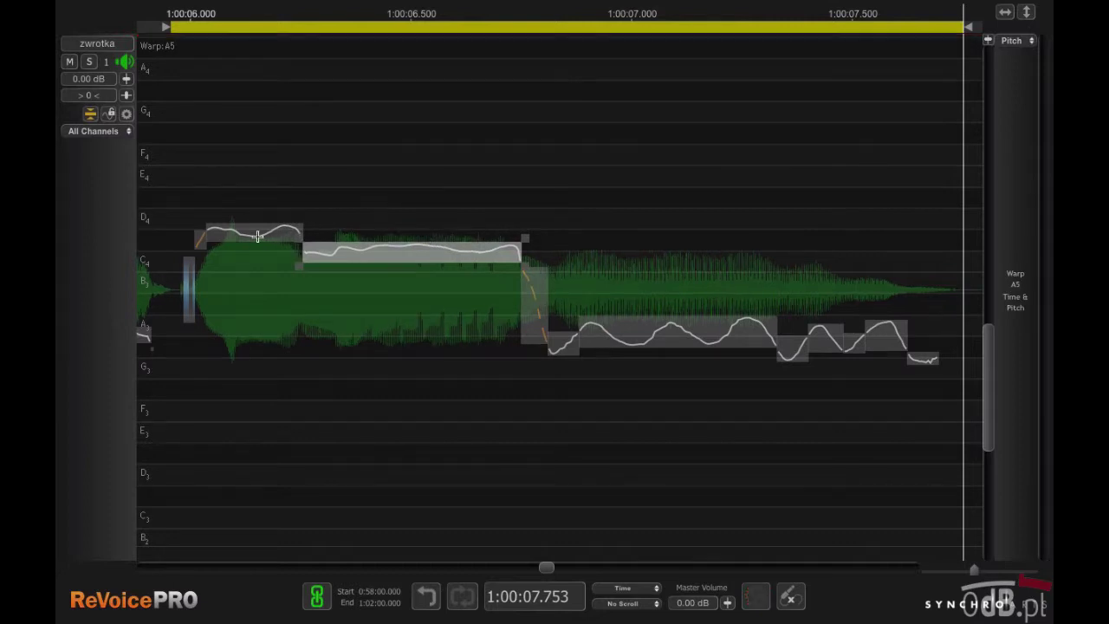
pyautogui.moveTo(258, 236); pyautogui.dragTo(257, 234)
pyautogui.press('space')
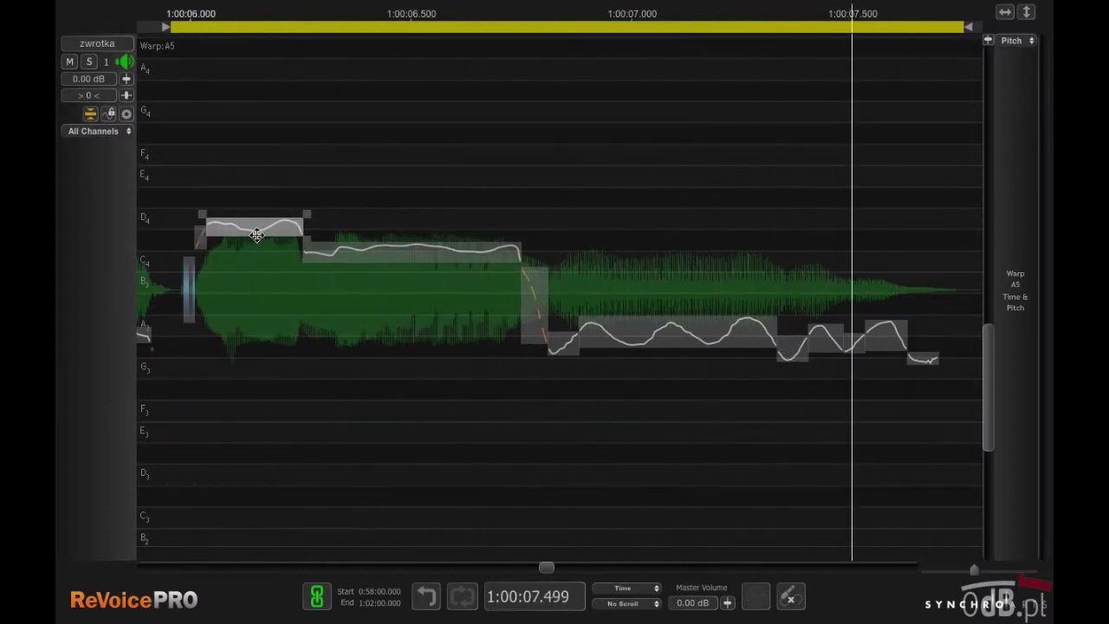
# Adjust the short onset group of the final note near 1:00:06.850 slightly and play the phrase.
pyautogui.click(565, 345)
pyautogui.moveTo(565, 345); pyautogui.dragTo(566, 347)
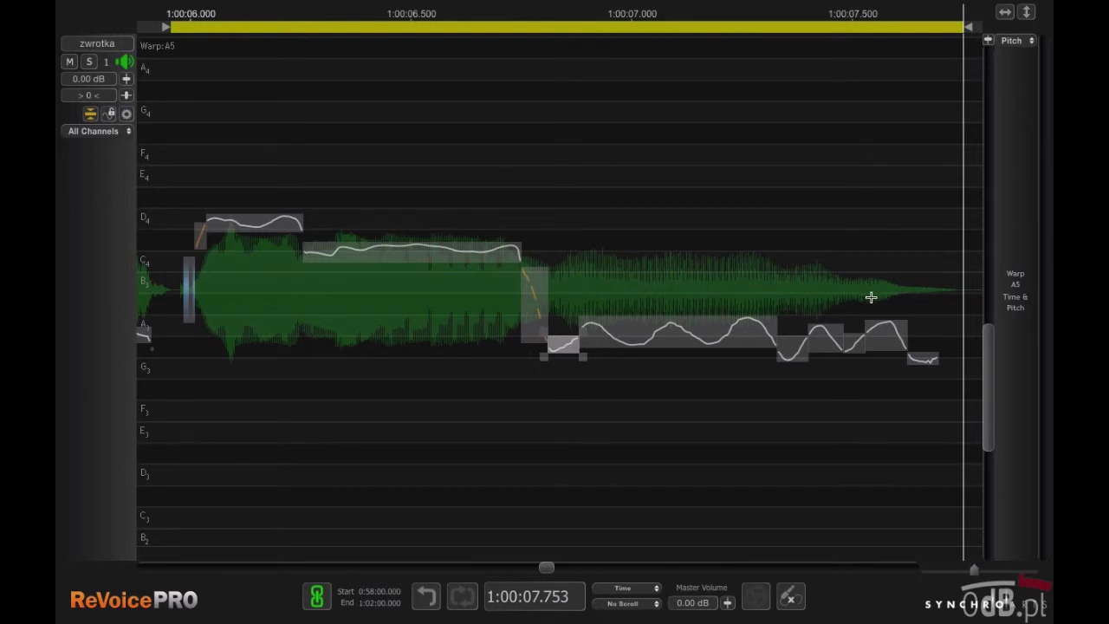
pyautogui.press('space')
# Select all the vibrato groups of the final note and smooth the selected groups.
pyautogui.moveTo(691, 289); pyautogui.dragTo(911, 399)
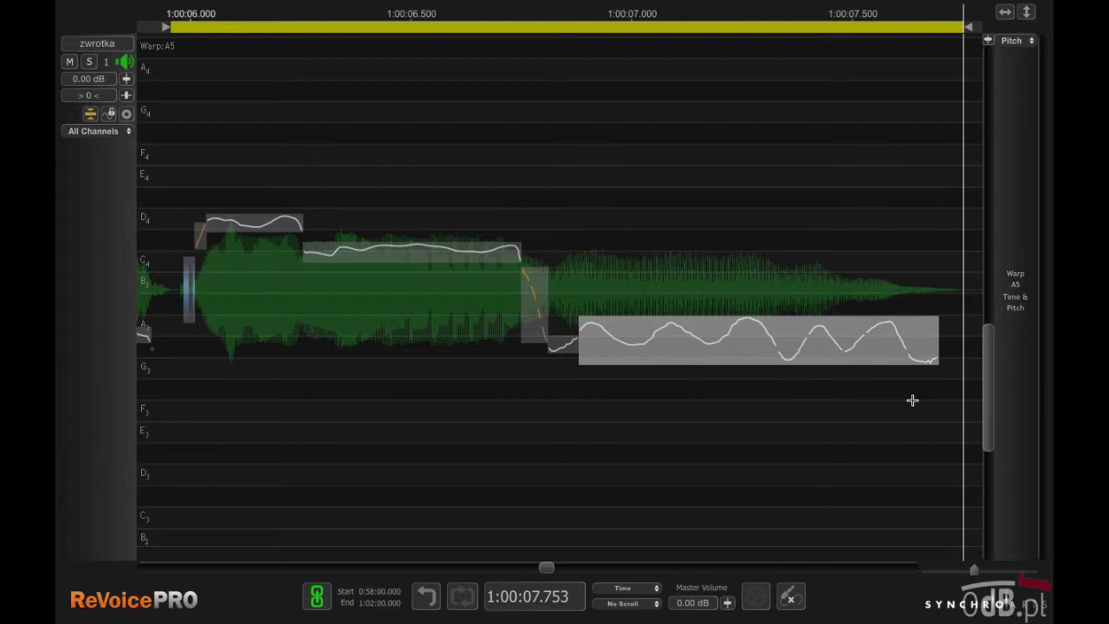
pyautogui.rightClick(771, 341)
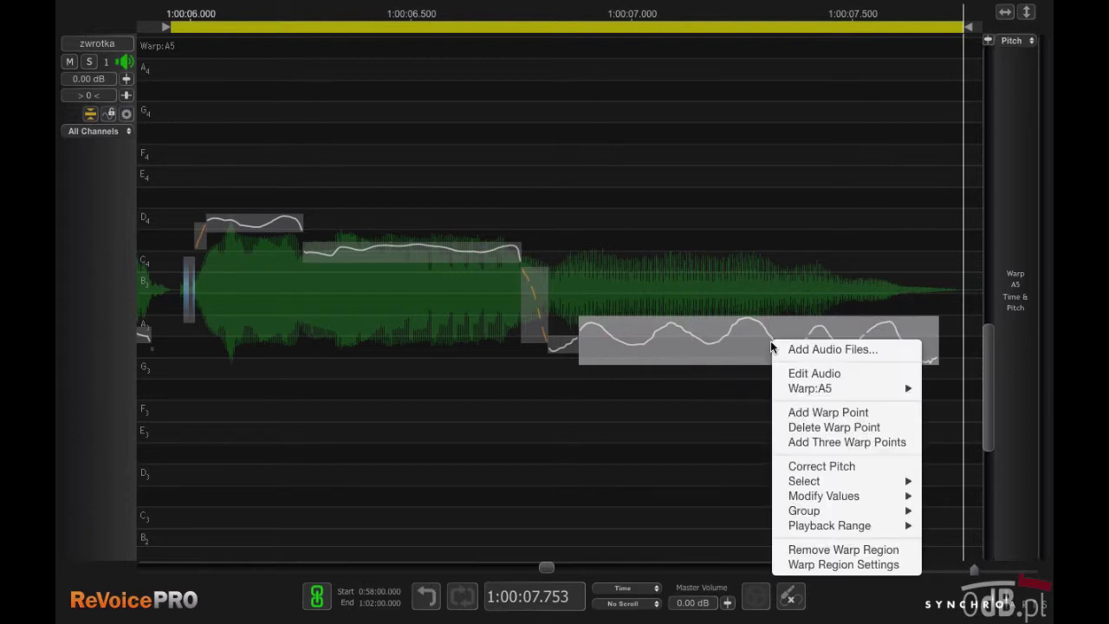
pyautogui.moveTo(815, 499)
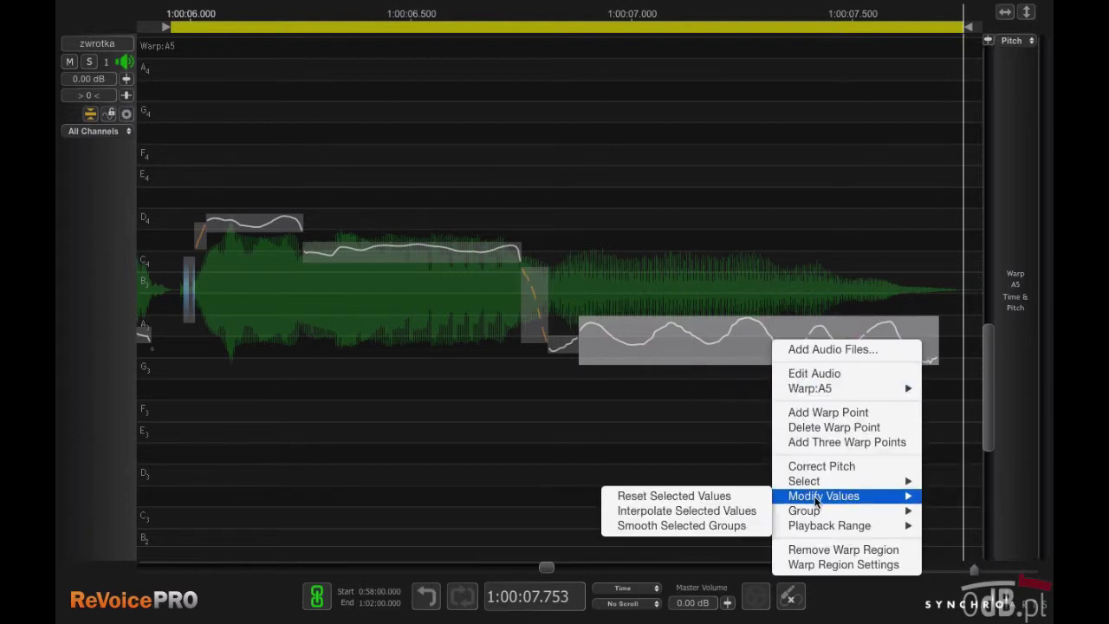
pyautogui.click(675, 526)
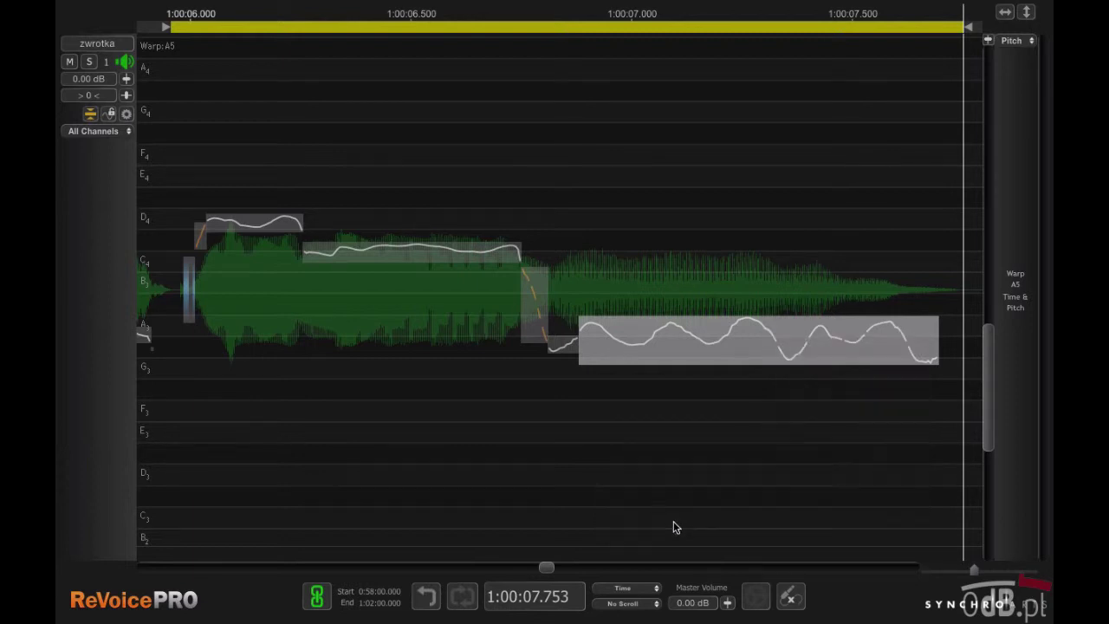
# Try the final note's vibrato groups at a slightly lower pitch, play them, and move them back up.
pyautogui.moveTo(733, 348); pyautogui.dragTo(732, 355)
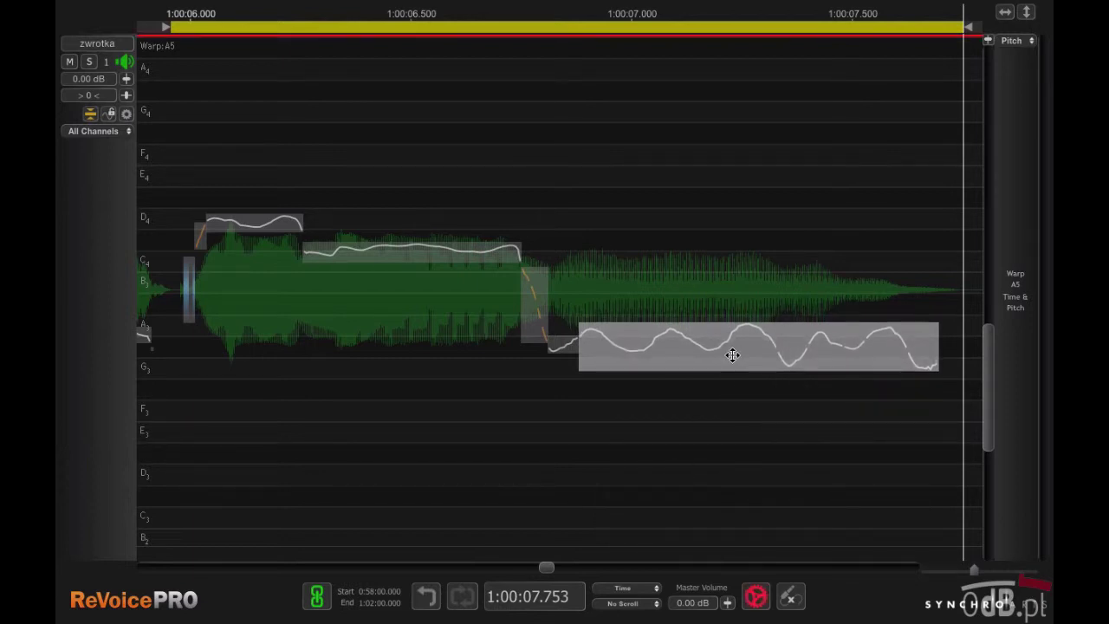
pyautogui.press('space')
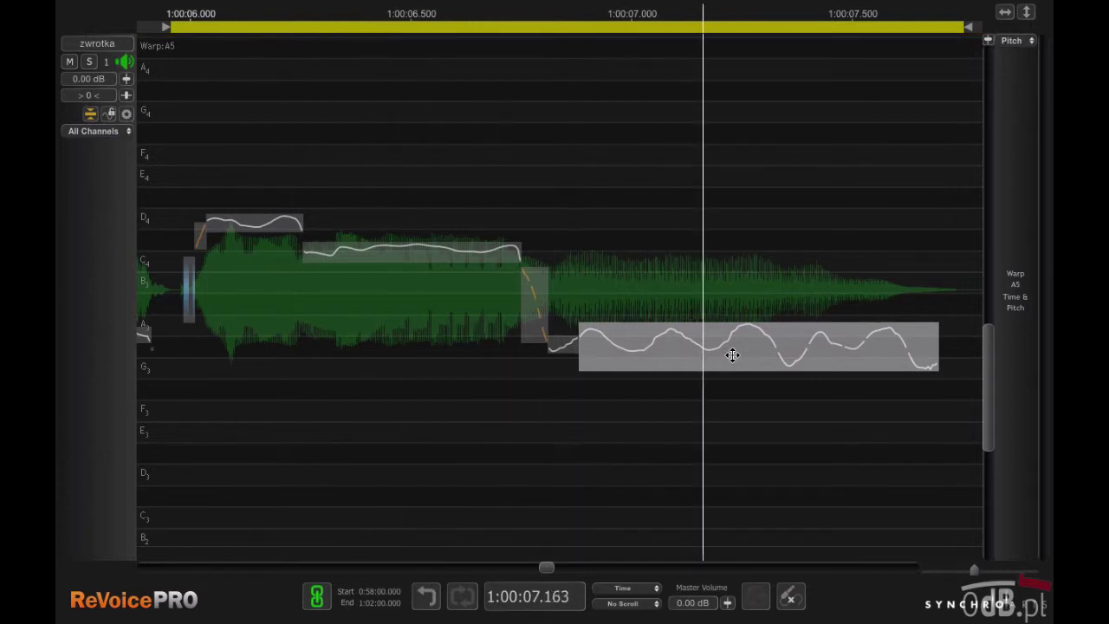
pyautogui.moveTo(733, 355); pyautogui.dragTo(732, 349)
pyautogui.press('space')
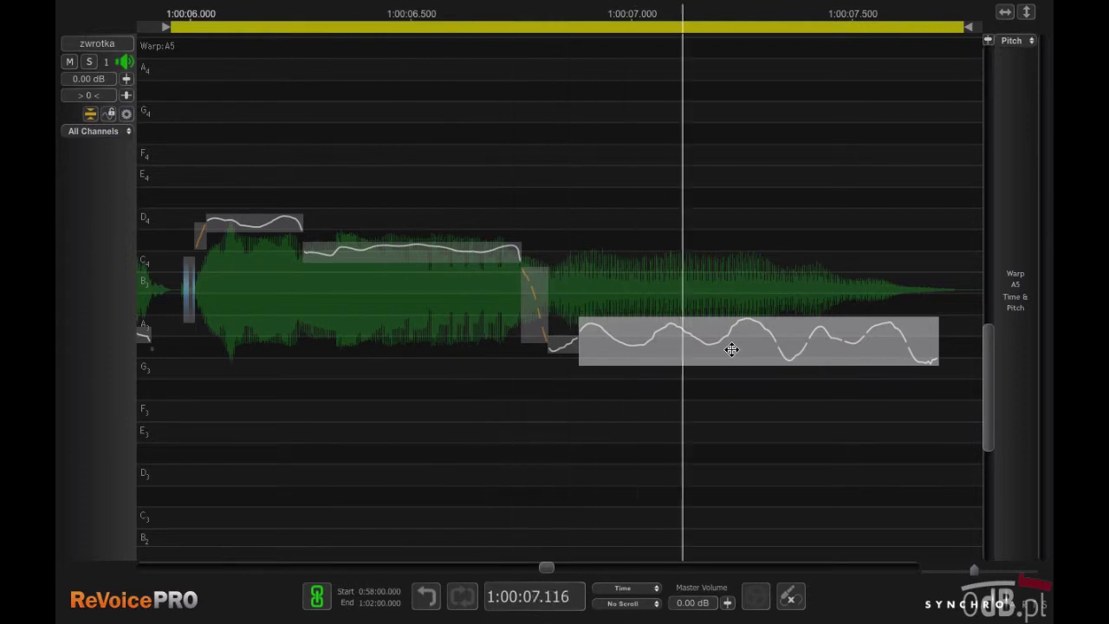
# Deselect the final note's vibrato groups, raise the dip near 1:00:07.370 and the last group slightly, and select the group near 1:00:07.430.
pyautogui.click(747, 440)
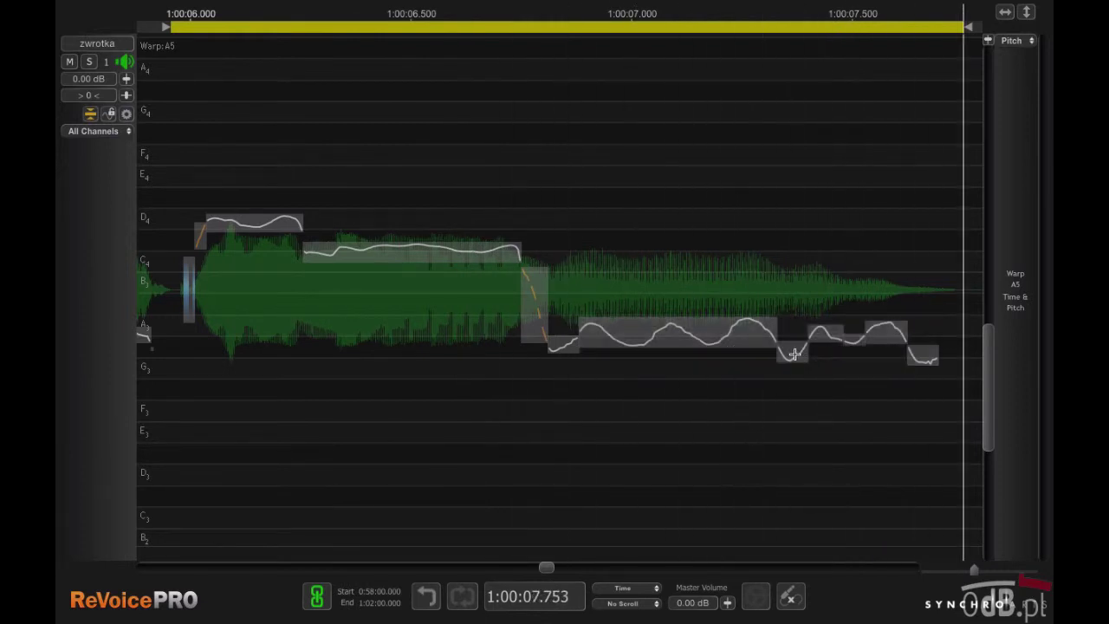
pyautogui.moveTo(794, 355); pyautogui.dragTo(791, 346)
pyautogui.moveTo(924, 355); pyautogui.dragTo(924, 348)
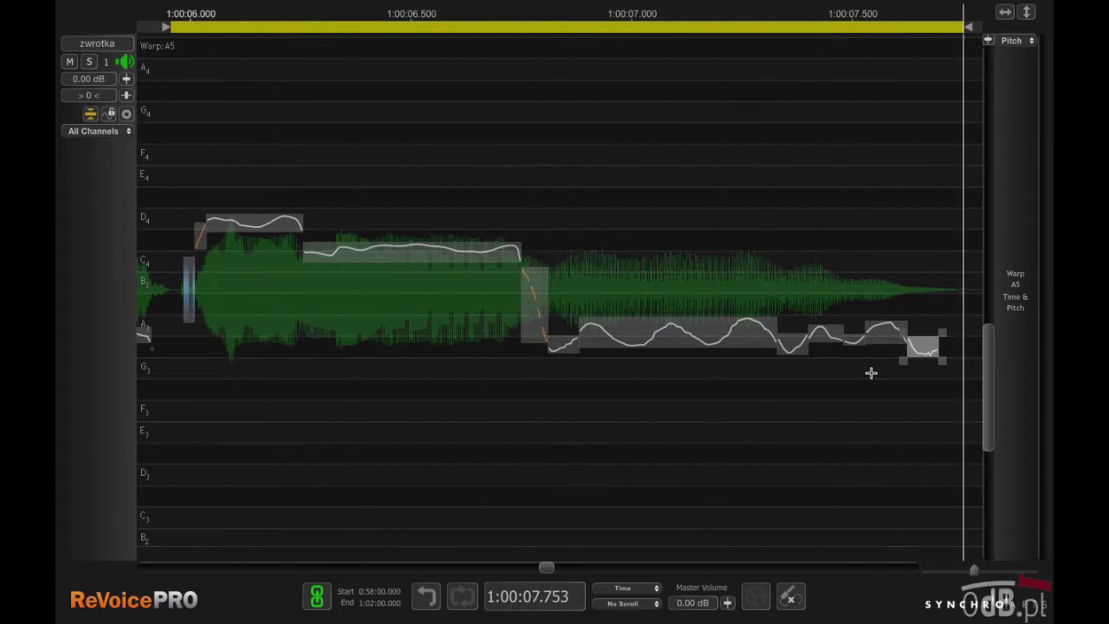
pyautogui.click(823, 330)
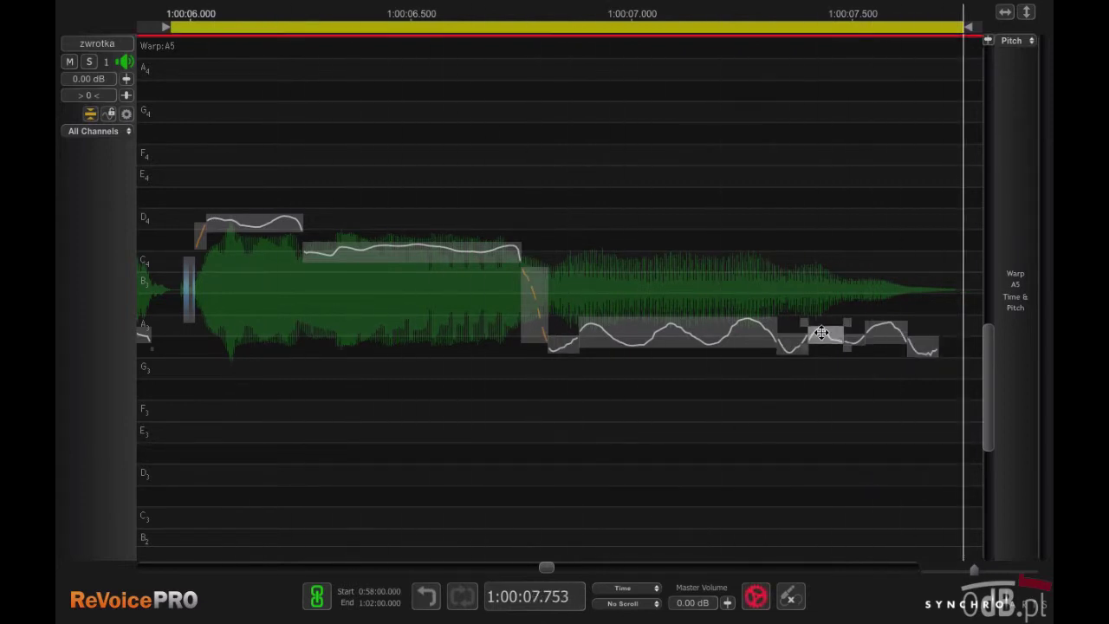
# Reduce the pitch variation in the final note's long vibrato group and raise the shorter groups after it slightly.
pyautogui.click(706, 320)
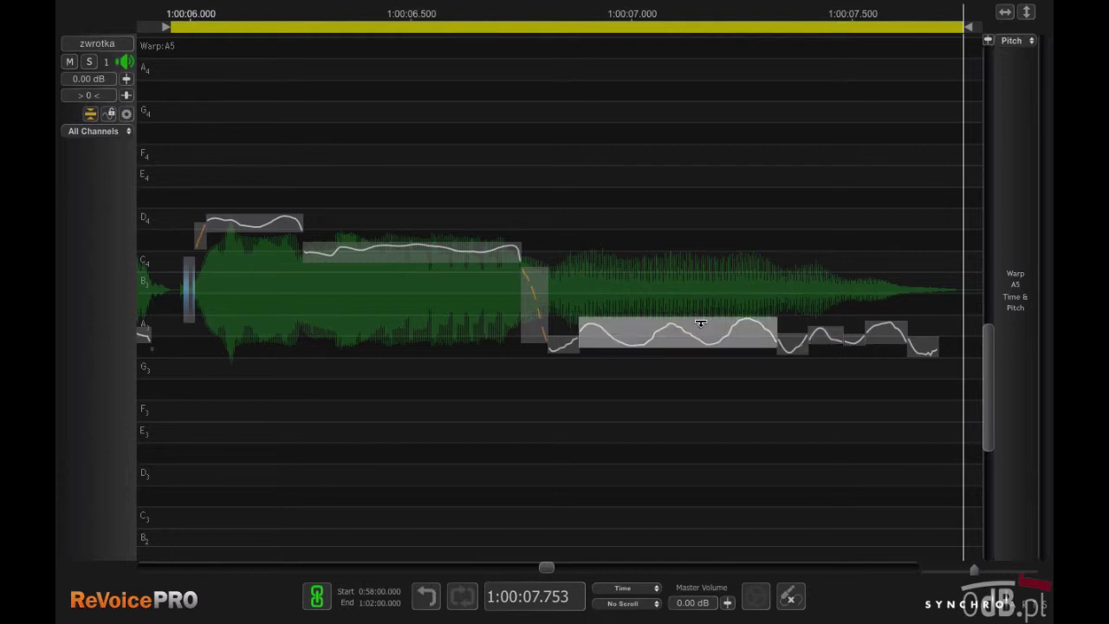
pyautogui.moveTo(700, 320); pyautogui.dragTo(704, 334)
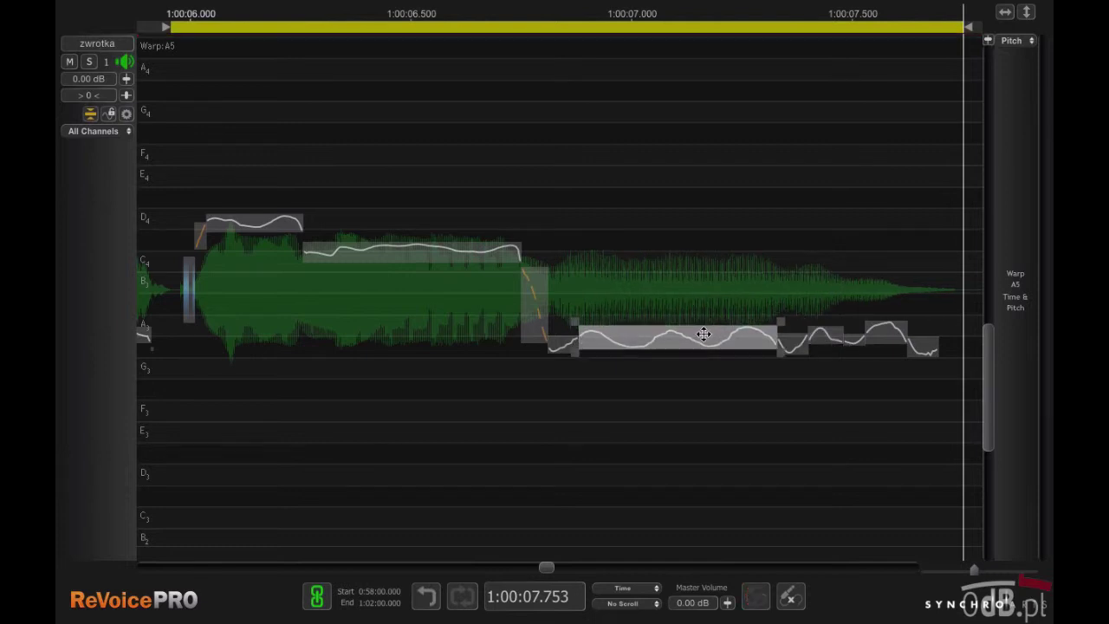
pyautogui.click(857, 339)
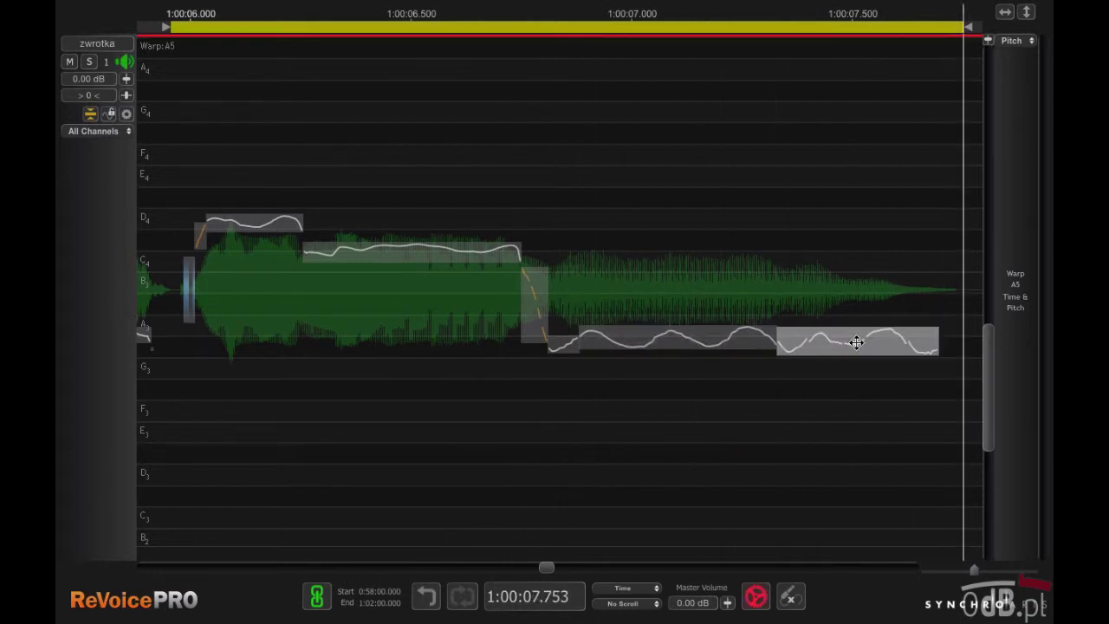
pyautogui.moveTo(856, 339); pyautogui.dragTo(854, 336)
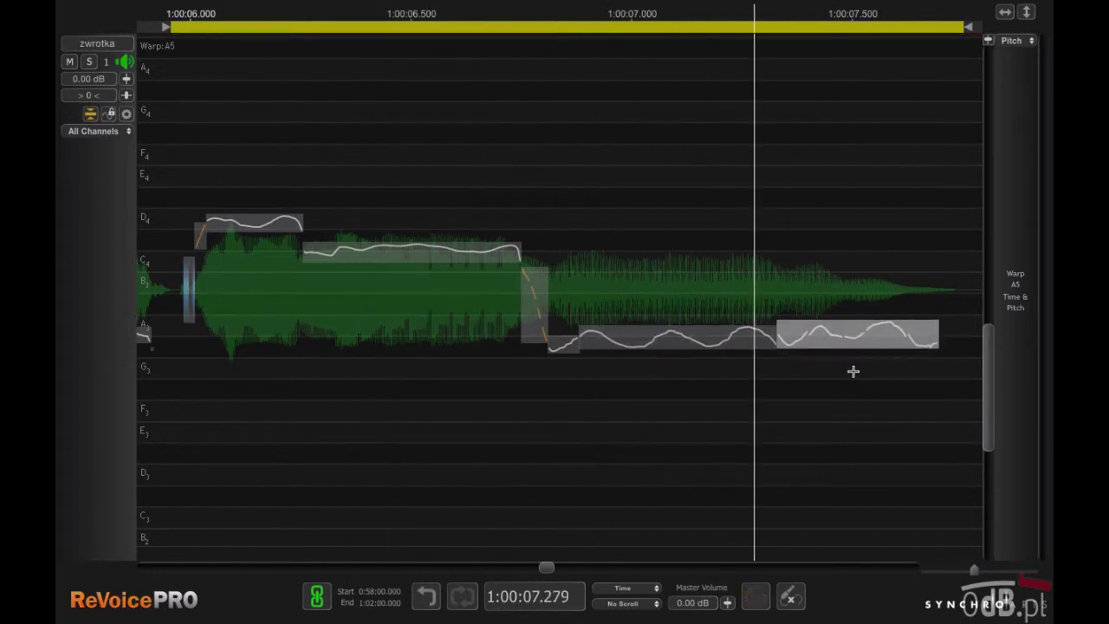
# Flatten and raise the last short group, fine-tune the pitch of the group before it, and play the phrase.
pyautogui.click(921, 343)
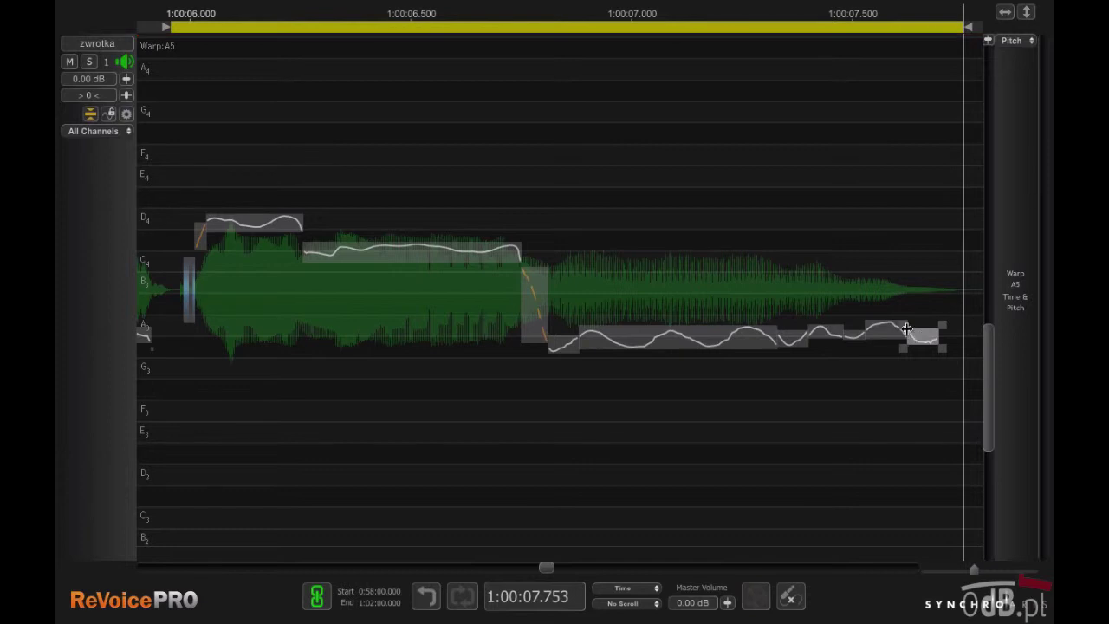
pyautogui.click(885, 324)
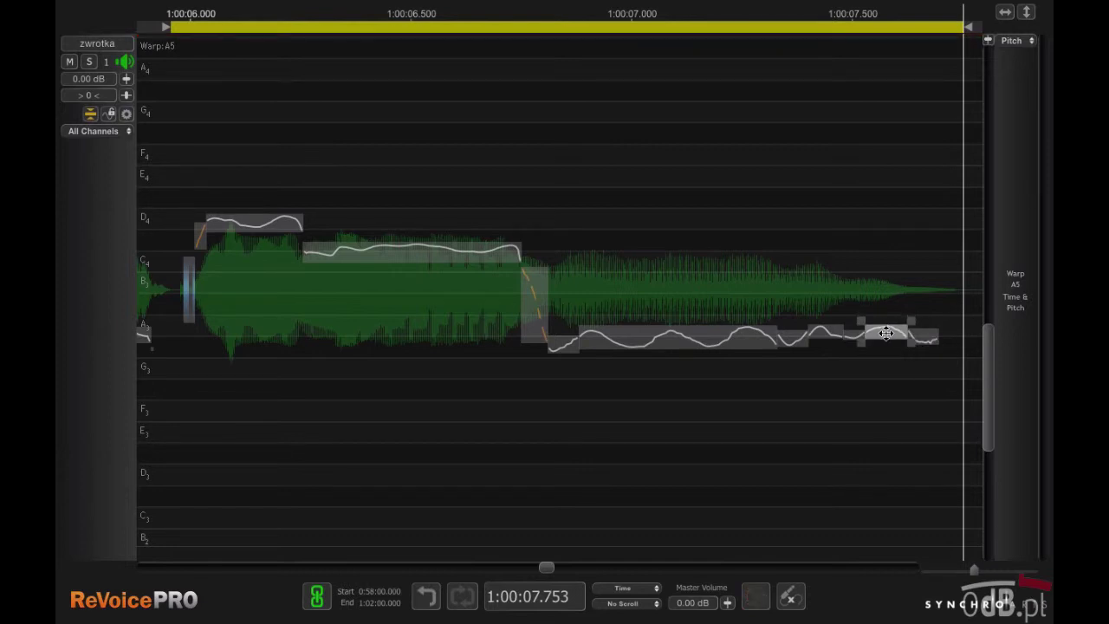
pyautogui.moveTo(887, 332); pyautogui.dragTo(887, 325)
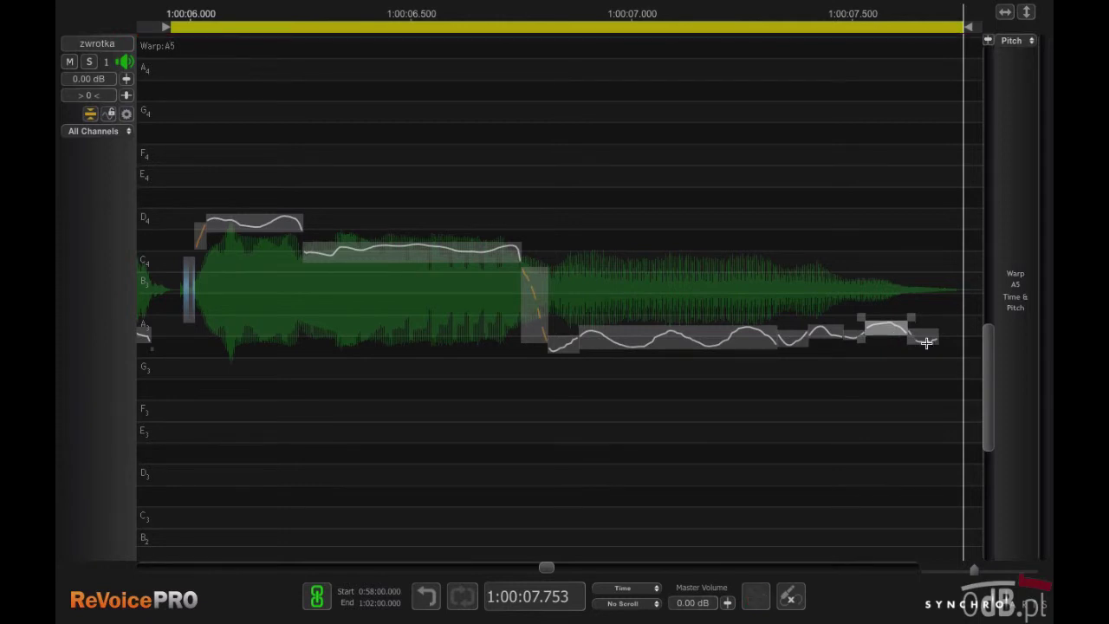
pyautogui.click(925, 340)
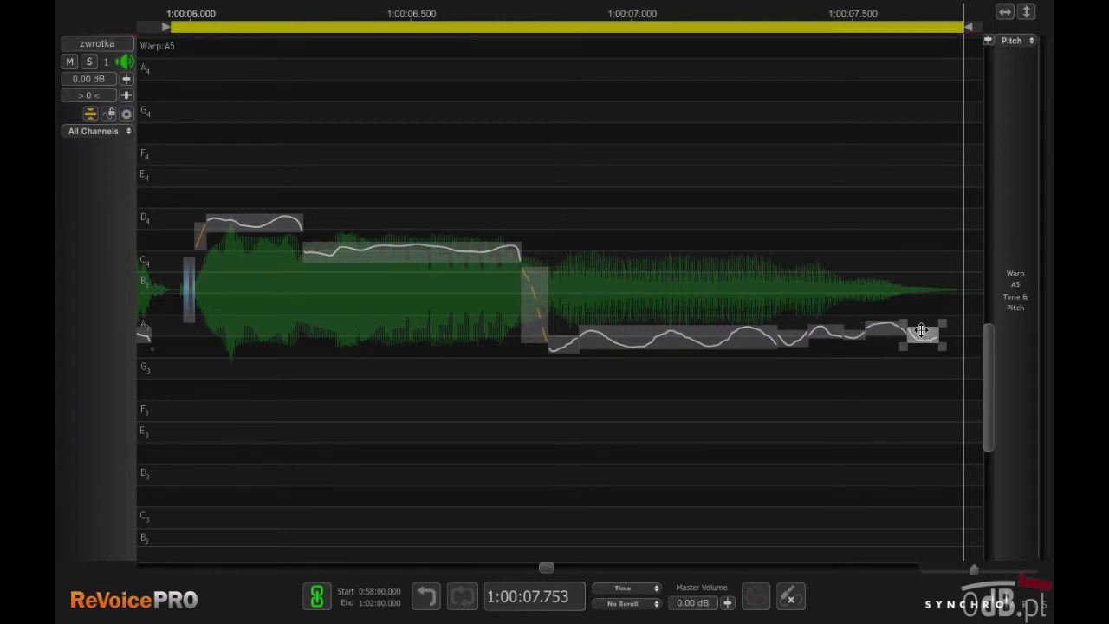
pyautogui.moveTo(922, 329); pyautogui.dragTo(921, 326)
pyautogui.press('space')
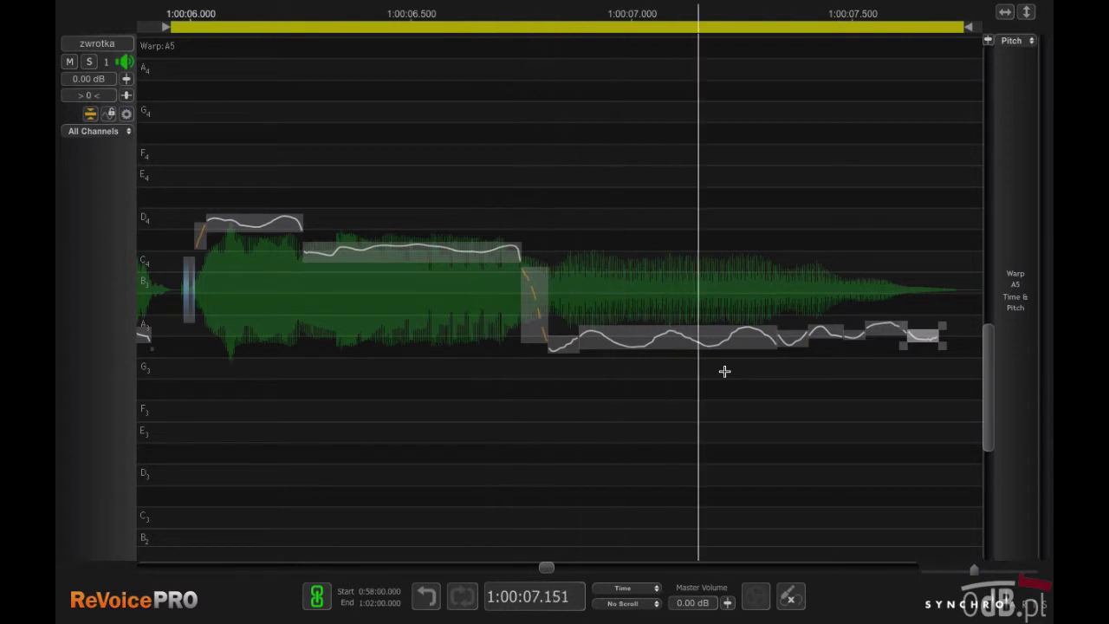
# Narrow and slightly raise the group near 1:00:07.430, play the phrase, and lower the group near 1:00:07.570 slightly.
pyautogui.click(825, 332)
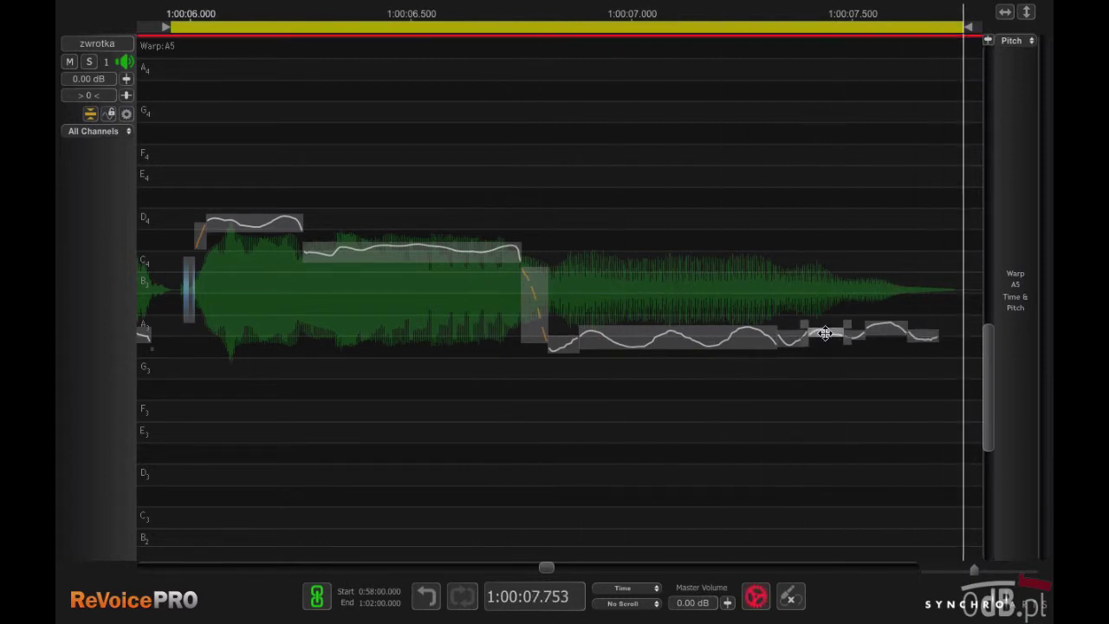
pyautogui.moveTo(825, 333); pyautogui.dragTo(825, 331)
pyautogui.press('space')
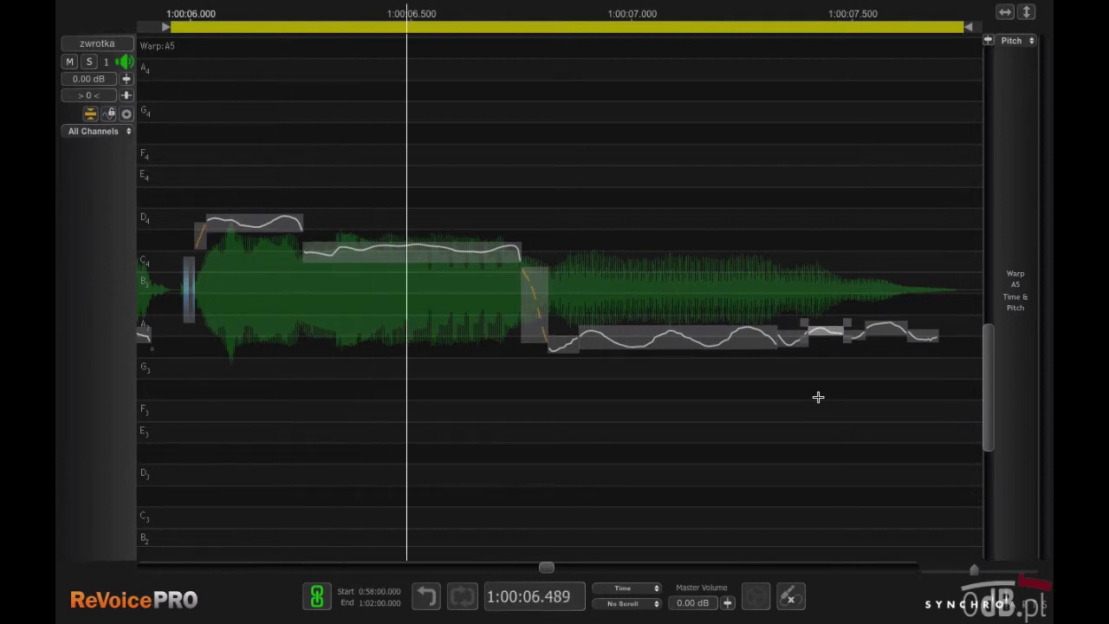
pyautogui.click(874, 326)
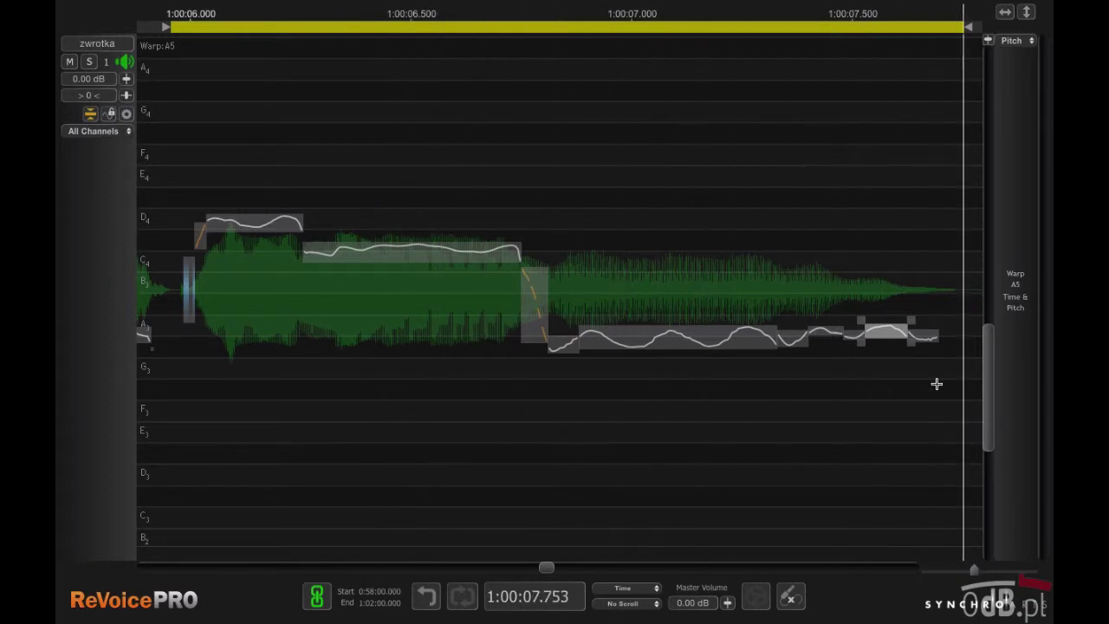
# Smooth all the final note's vibrato groups together, play the phrase, and lower the groups slightly.
pyautogui.moveTo(947, 309); pyautogui.dragTo(605, 381)
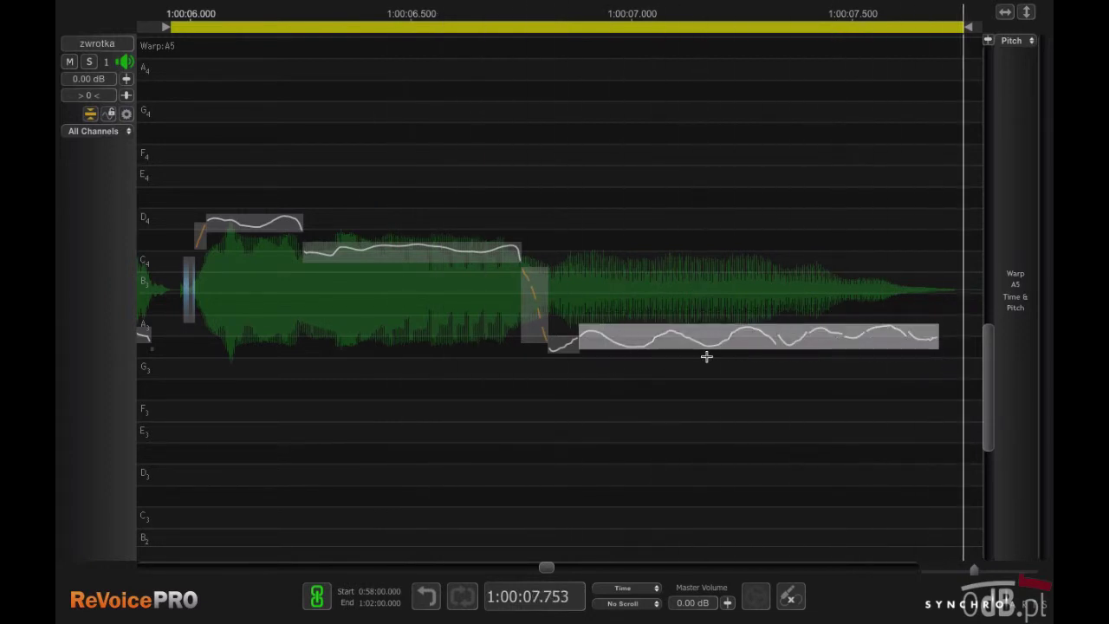
pyautogui.rightClick(690, 330)
pyautogui.moveTo(762, 486)
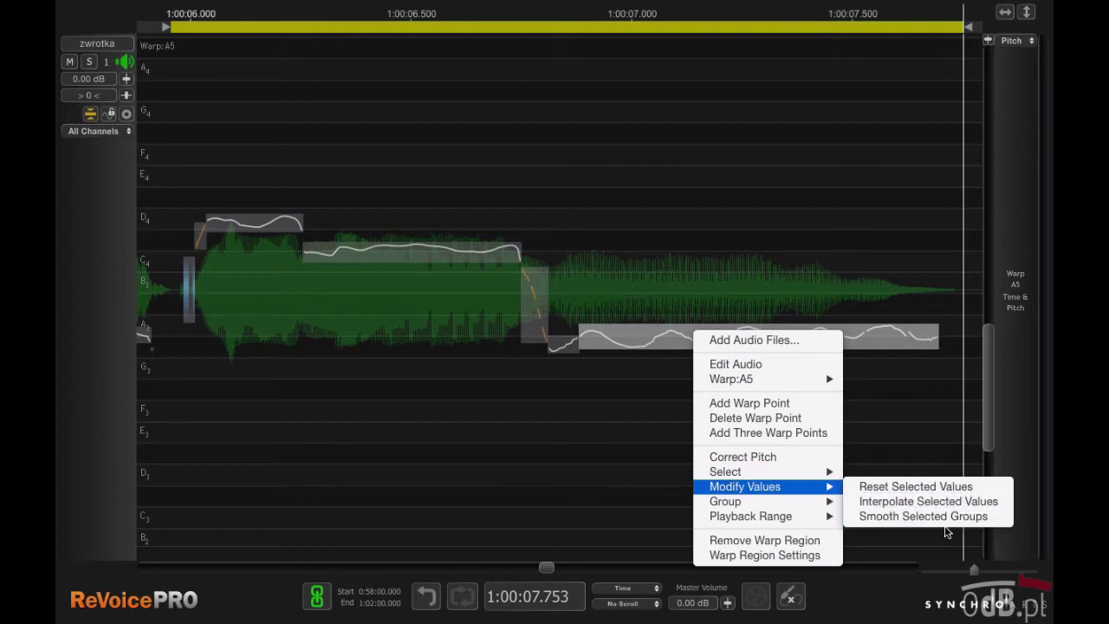
pyautogui.click(923, 517)
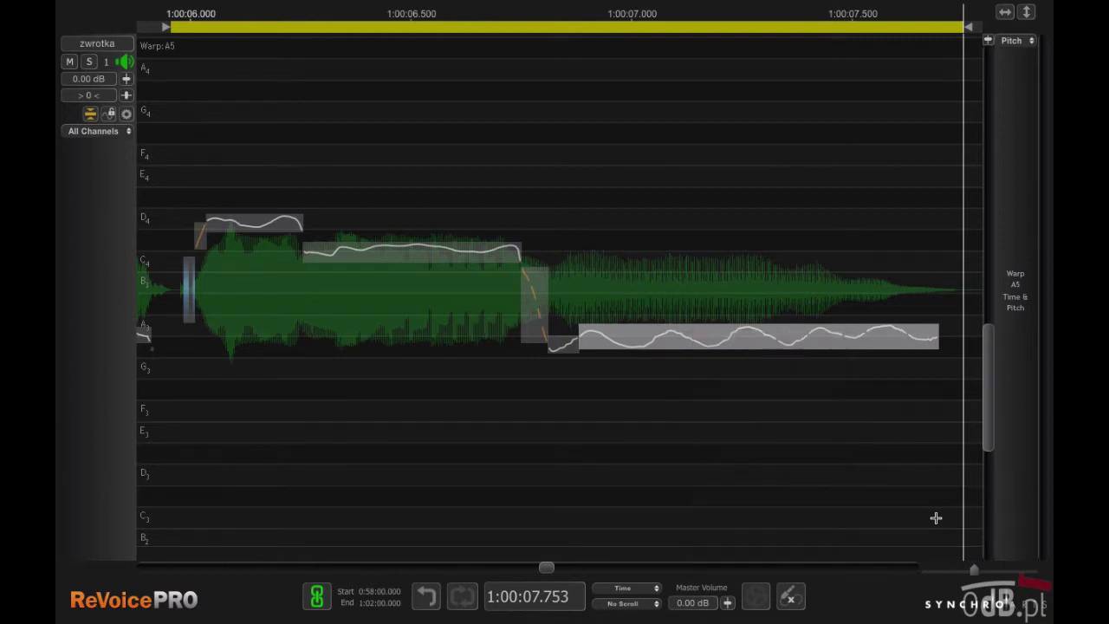
pyautogui.press('space')
pyautogui.moveTo(808, 332); pyautogui.dragTo(808, 334)
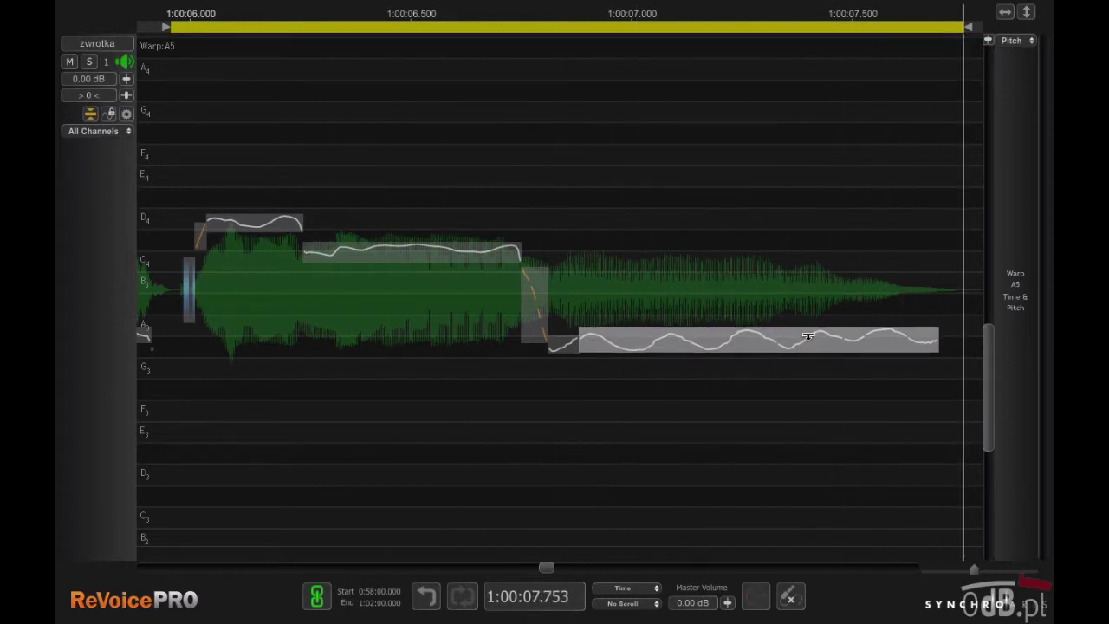
# Extend the playback range back to 1:00:04.113, play the whole phrase, and return the zwrotka track to its normal height.
pyautogui.scroll(-5, 808, 337)
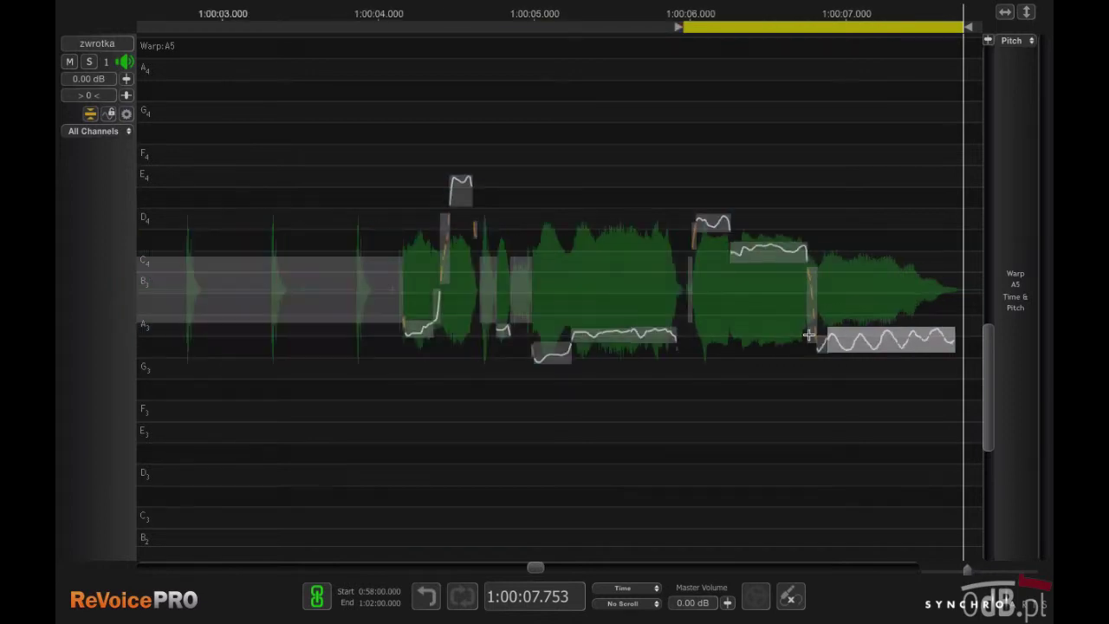
pyautogui.click(427, 45)
pyautogui.click(396, 46)
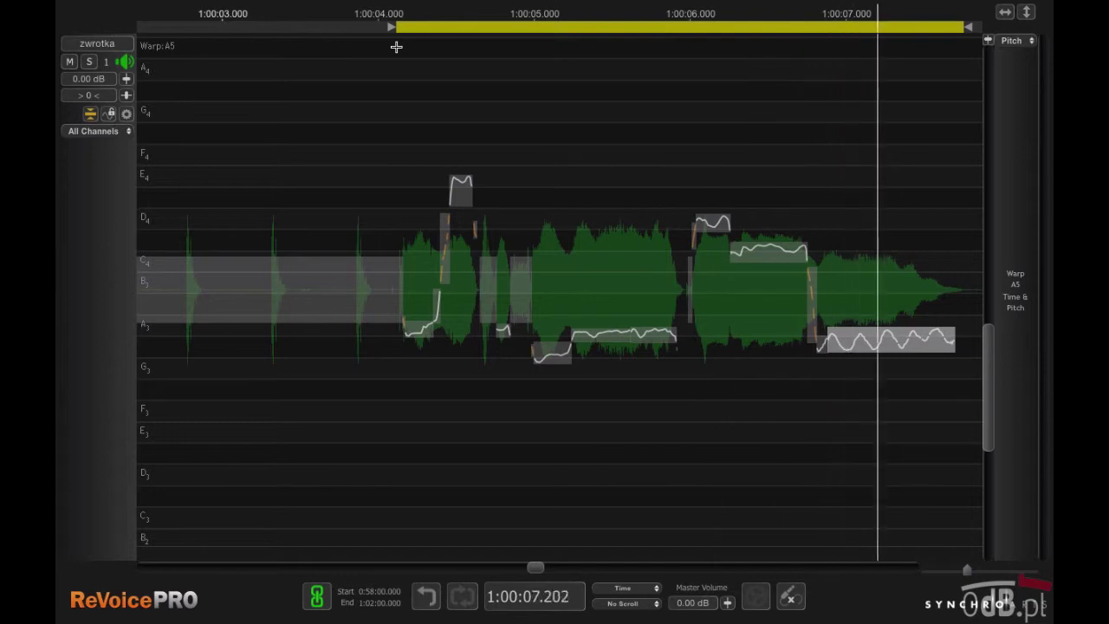
pyautogui.click(90, 115)
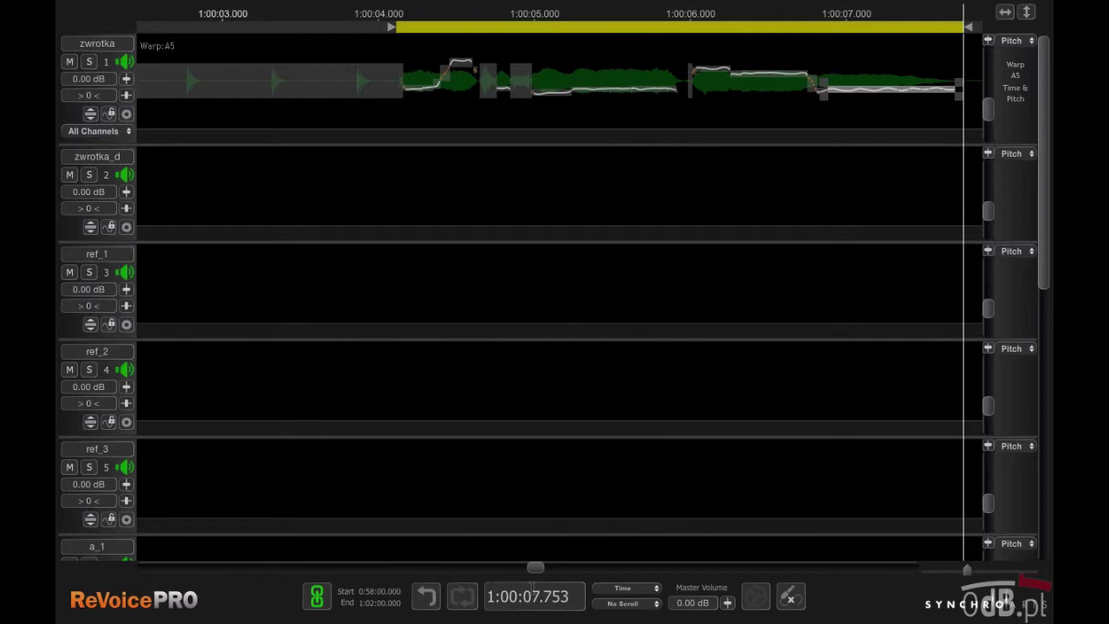
pyautogui.moveTo(536, 567); pyautogui.dragTo(539, 568)
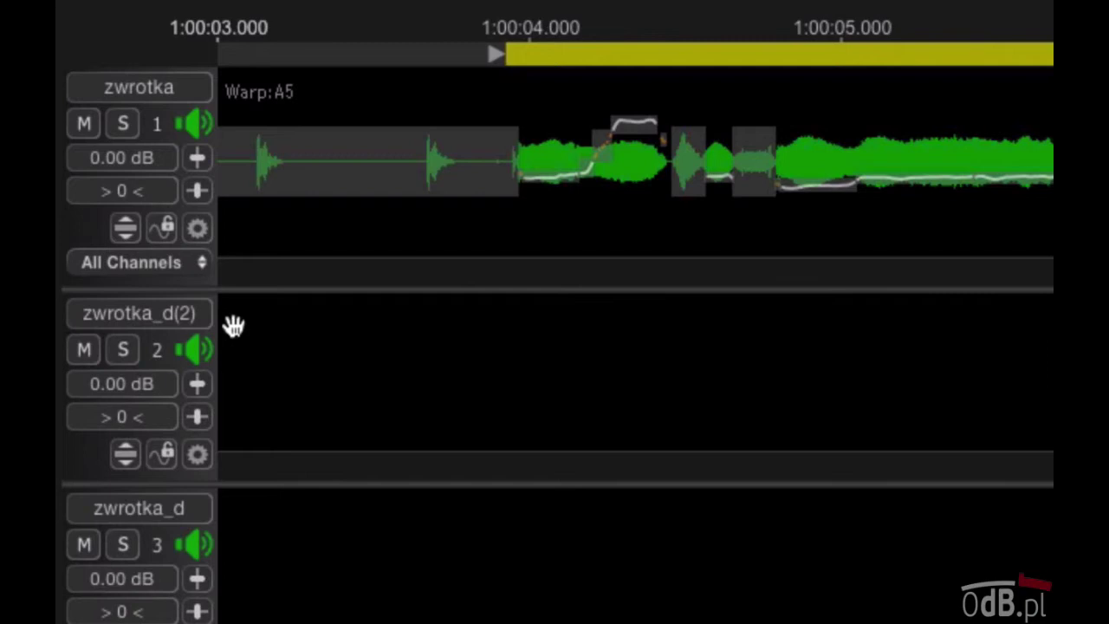
# Rename the track zwrotka_d(2) below zwrotka as x_zwrotka.
pyautogui.doubleClick(160, 312)
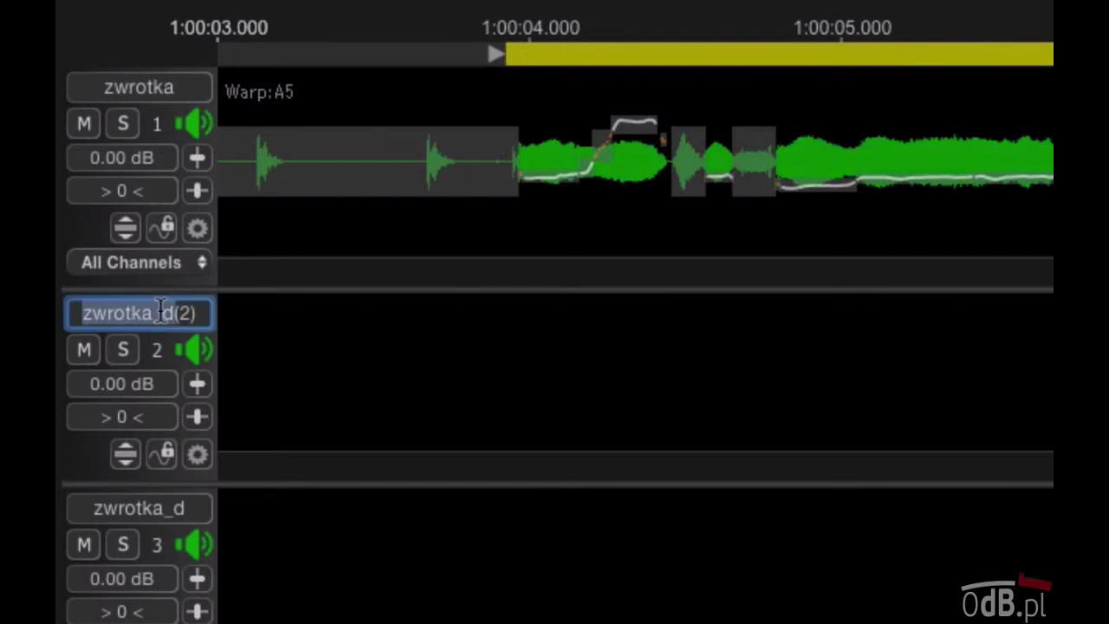
pyautogui.press('Left')
pyautogui.hotkey('shift', 'End')
pyautogui.write('zwrotka_')
pyautogui.hotkey('shift', 'Home')
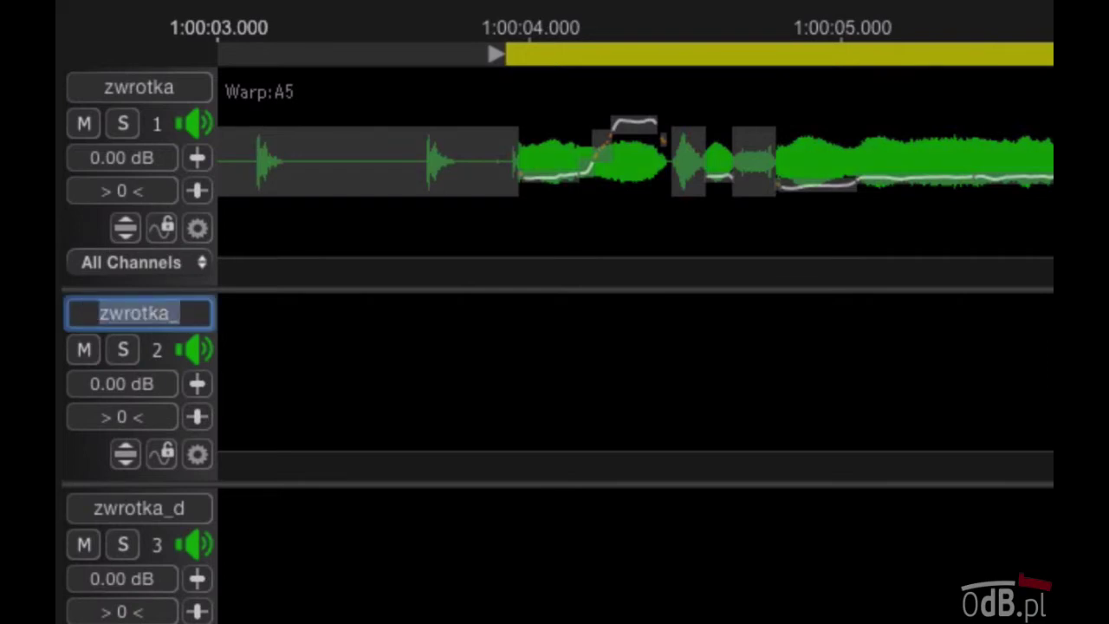
pyautogui.write('x')
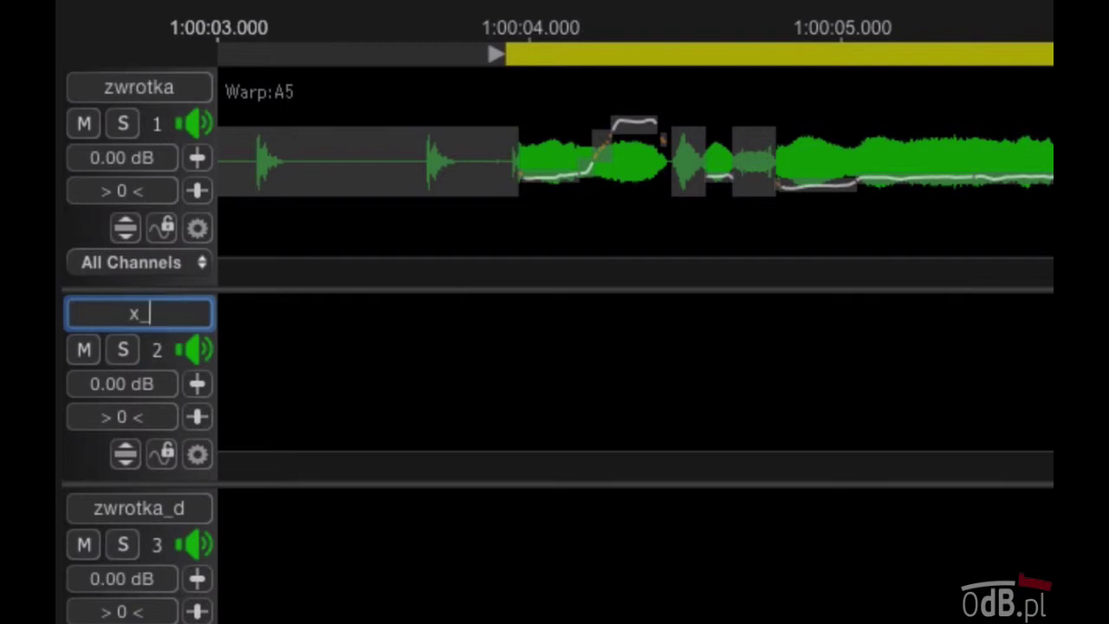
pyautogui.write('_zwrotka')
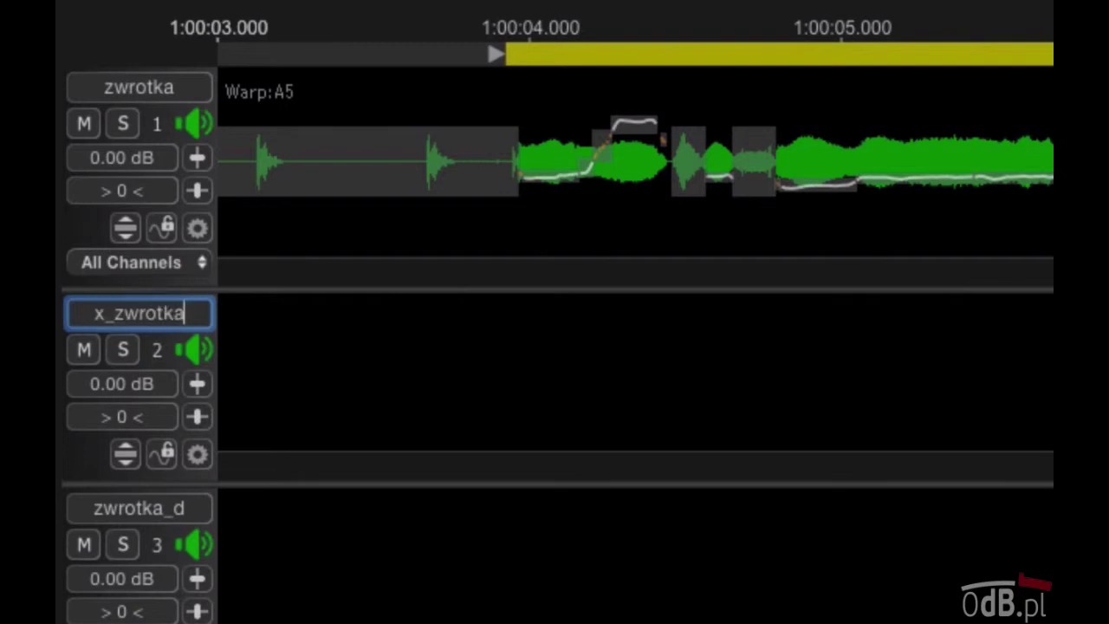
pyautogui.hotkey('shift', 'Home')
pyautogui.press('Return')
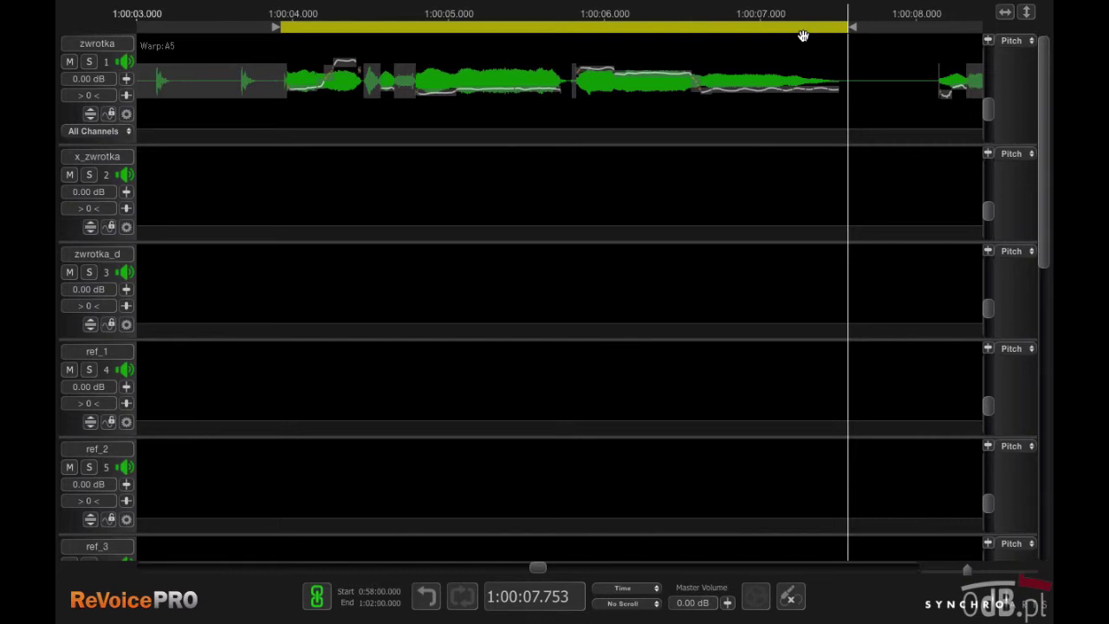
# Start a new process and set its type to Doubler.
pyautogui.press('super+n')
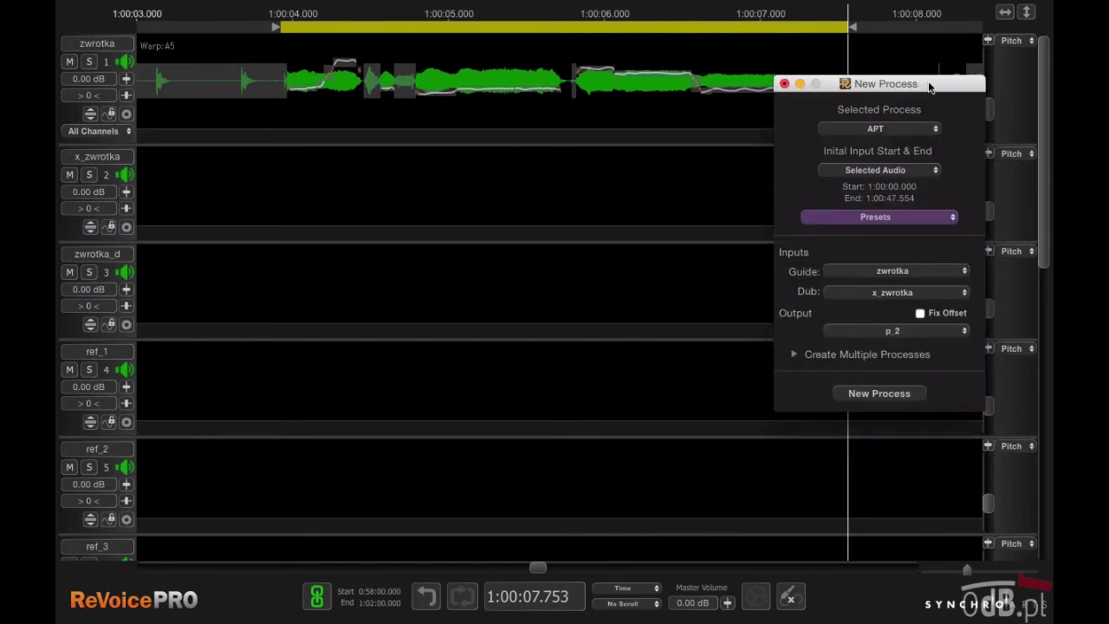
pyautogui.moveTo(929, 84); pyautogui.dragTo(701, 129)
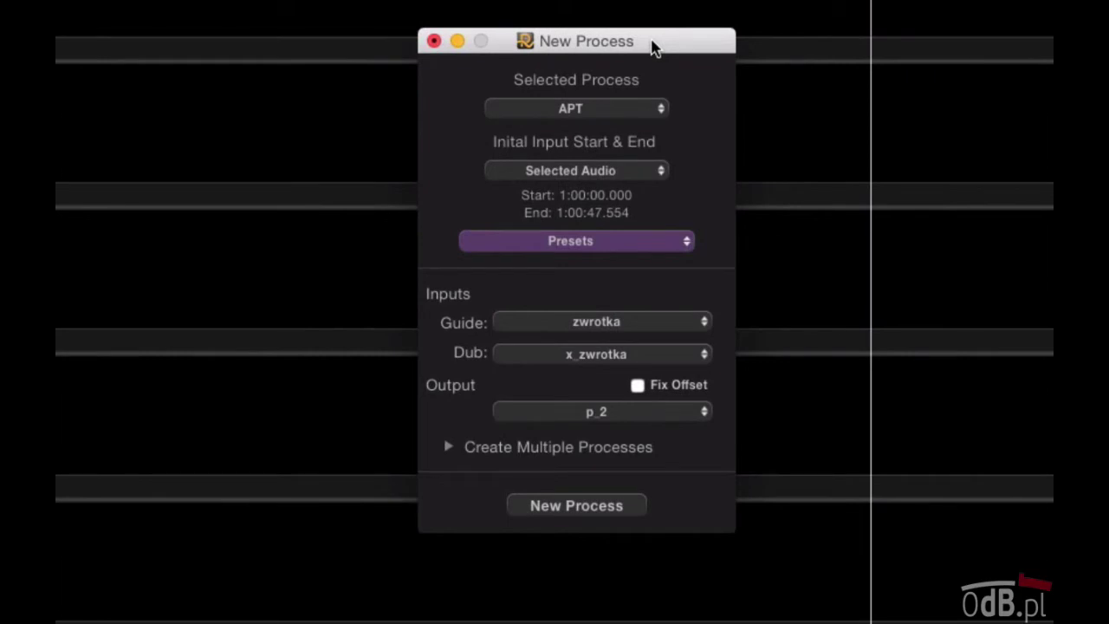
pyautogui.click(662, 110)
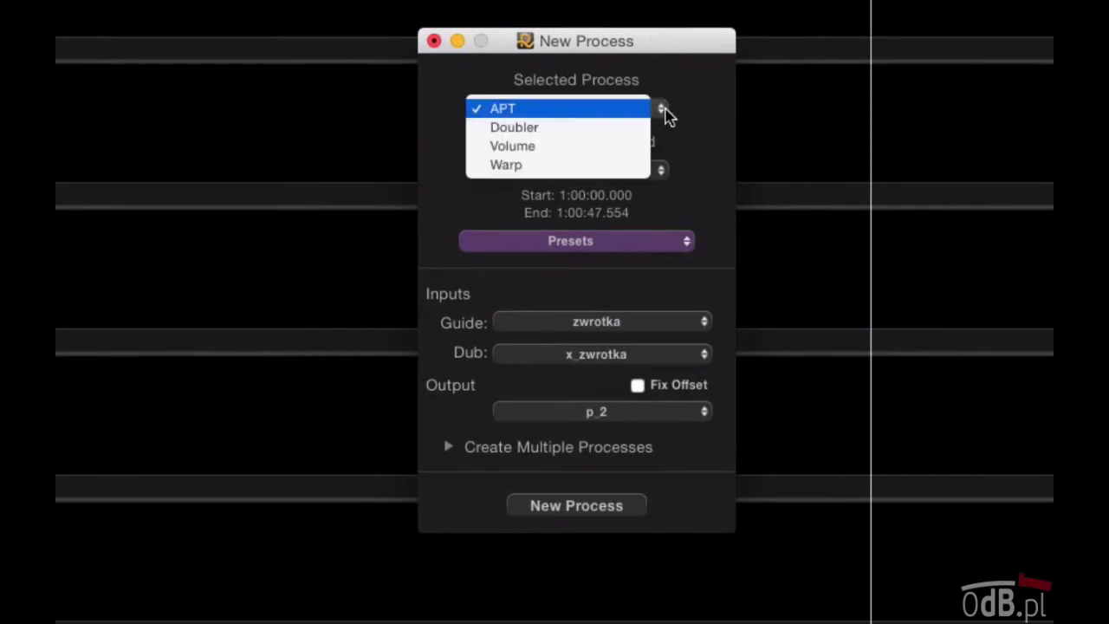
pyautogui.click(535, 136)
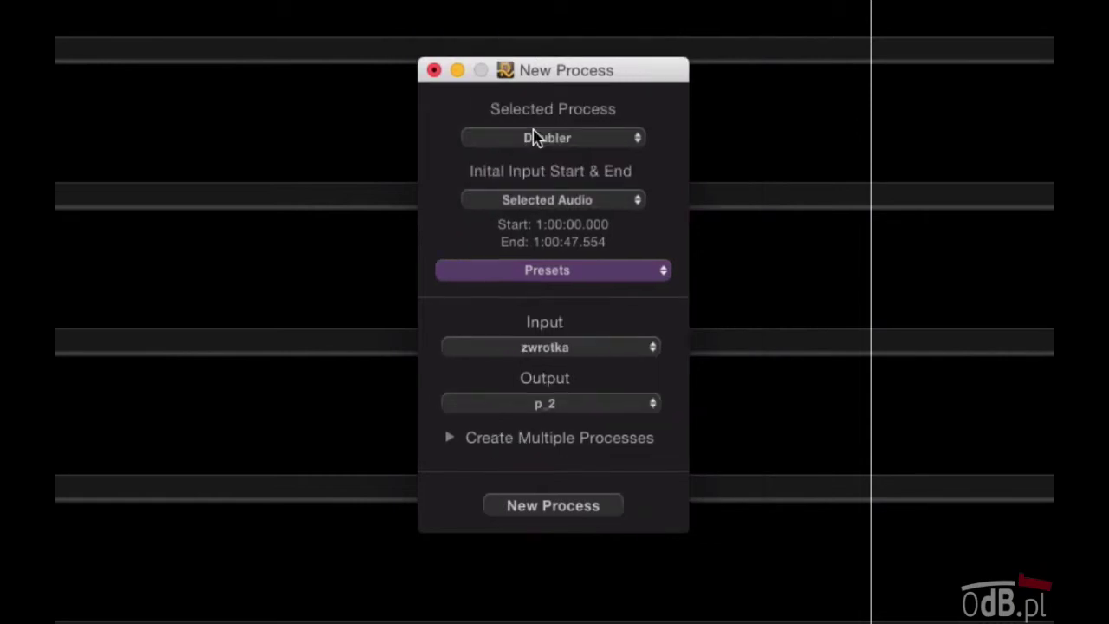
# Limit the Doubler process to the Selected Playback Range and apply the Vocal Moderate factory preset.
pyautogui.click(641, 203)
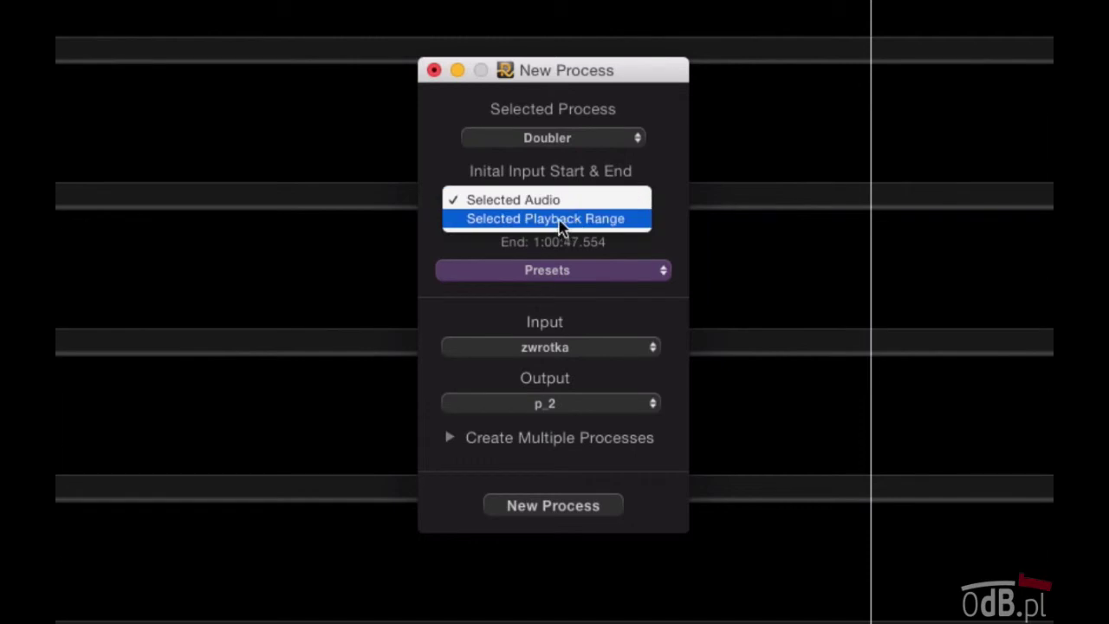
pyautogui.click(559, 223)
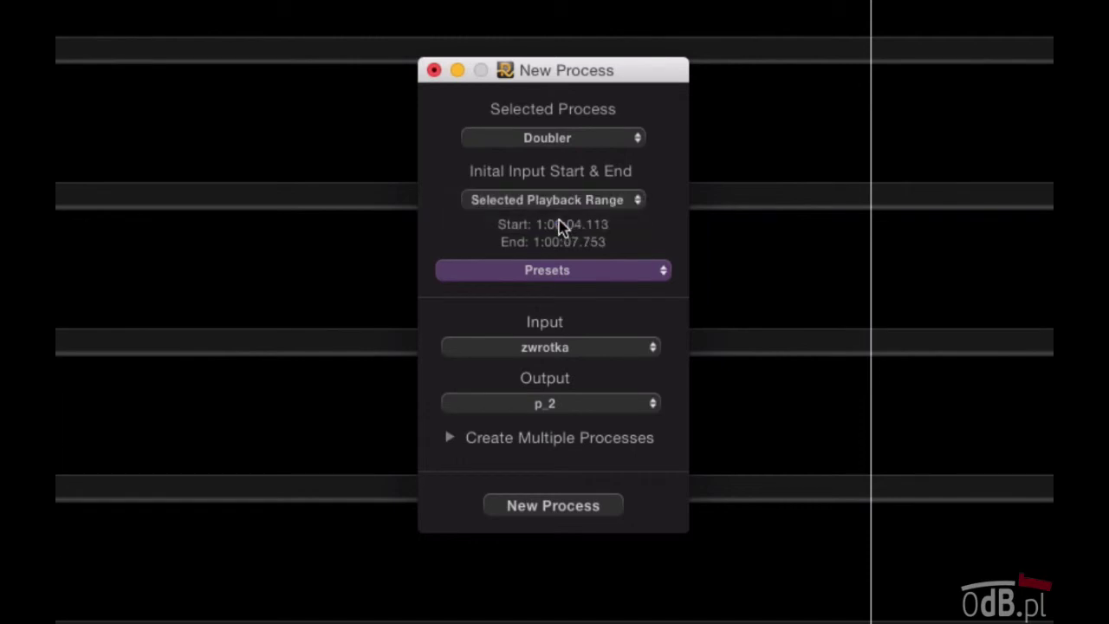
pyautogui.click(664, 272)
pyautogui.moveTo(650, 301)
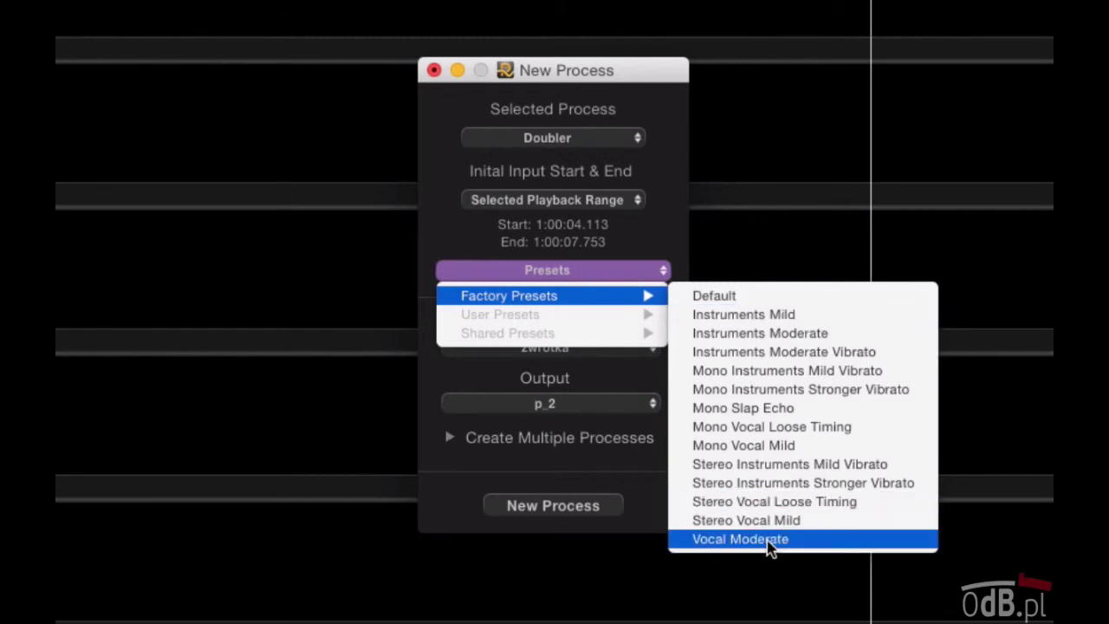
pyautogui.click(770, 543)
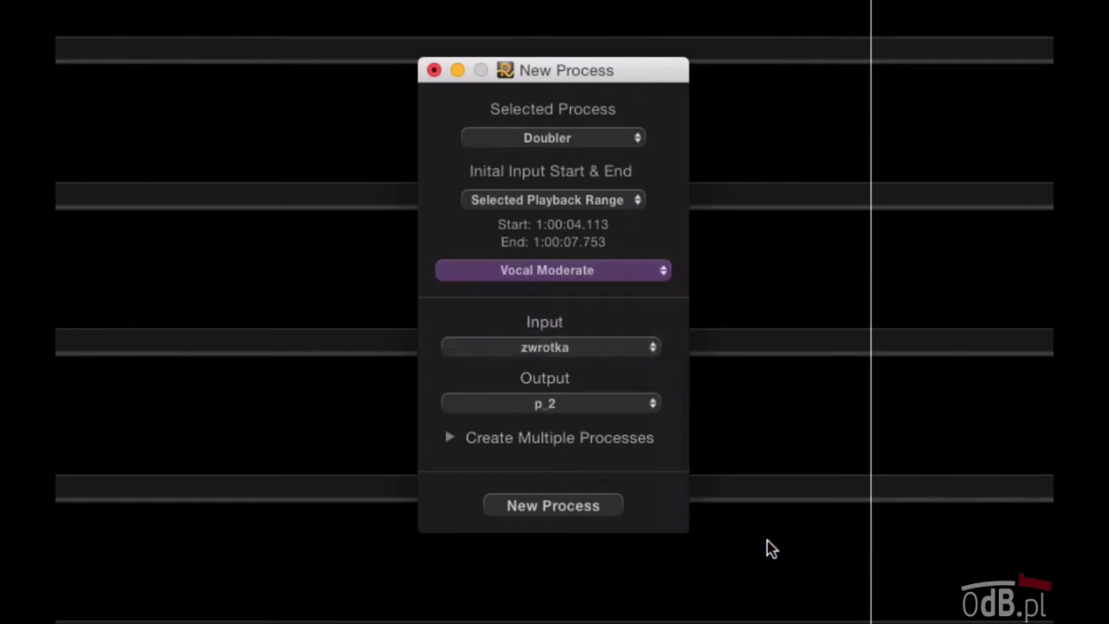
# Keep zwrotka as the Doubler's input, set x_zwrotka as its output, and create the process.
pyautogui.click(652, 351)
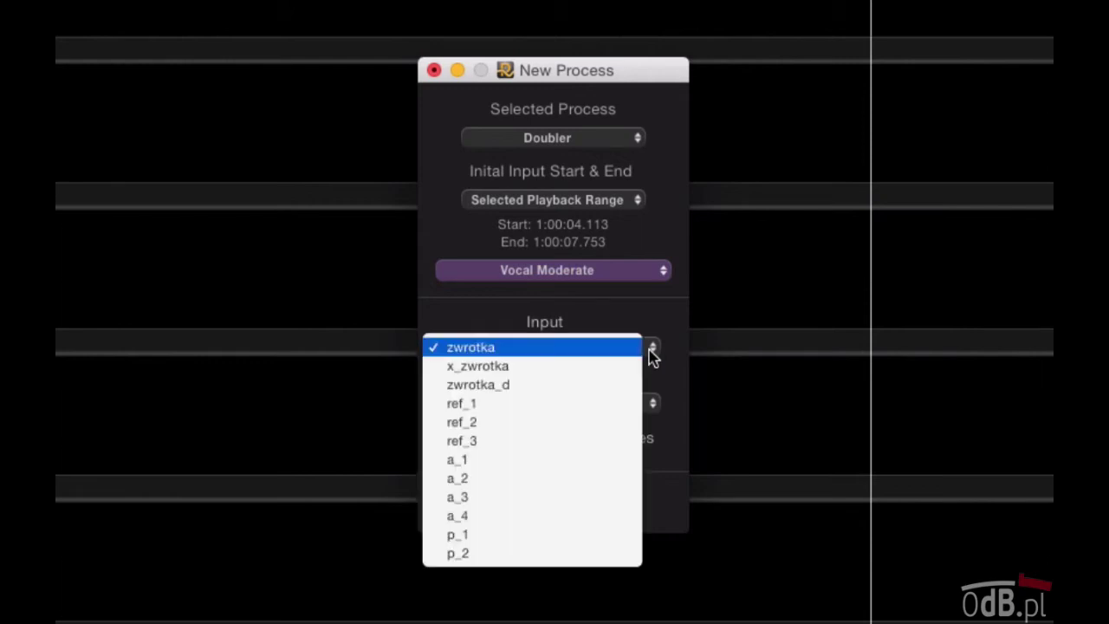
pyautogui.click(497, 351)
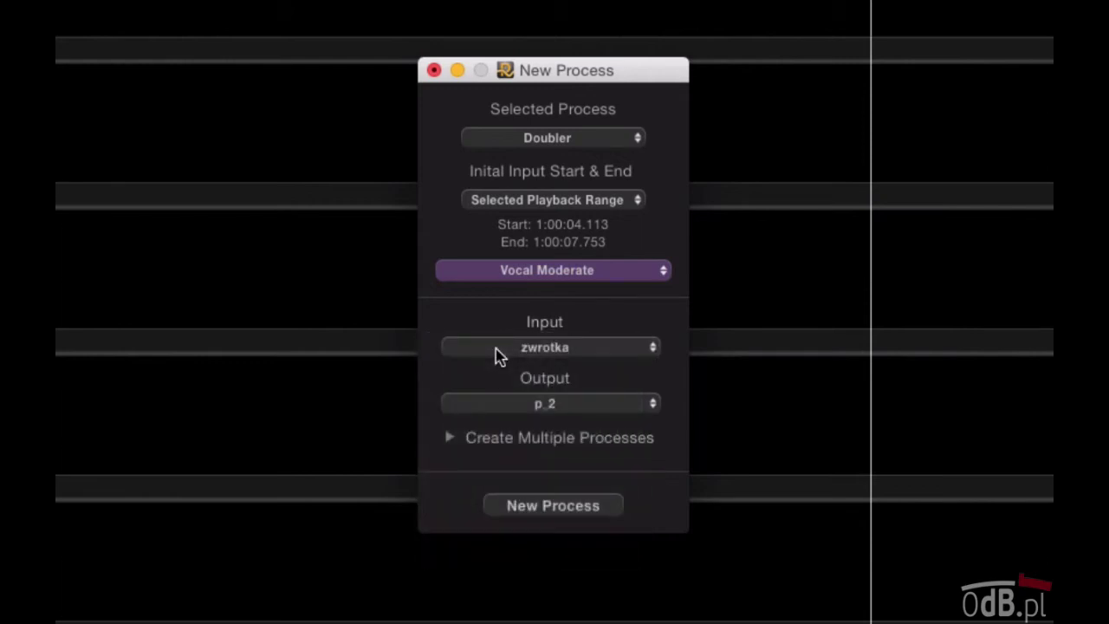
pyautogui.click(654, 406)
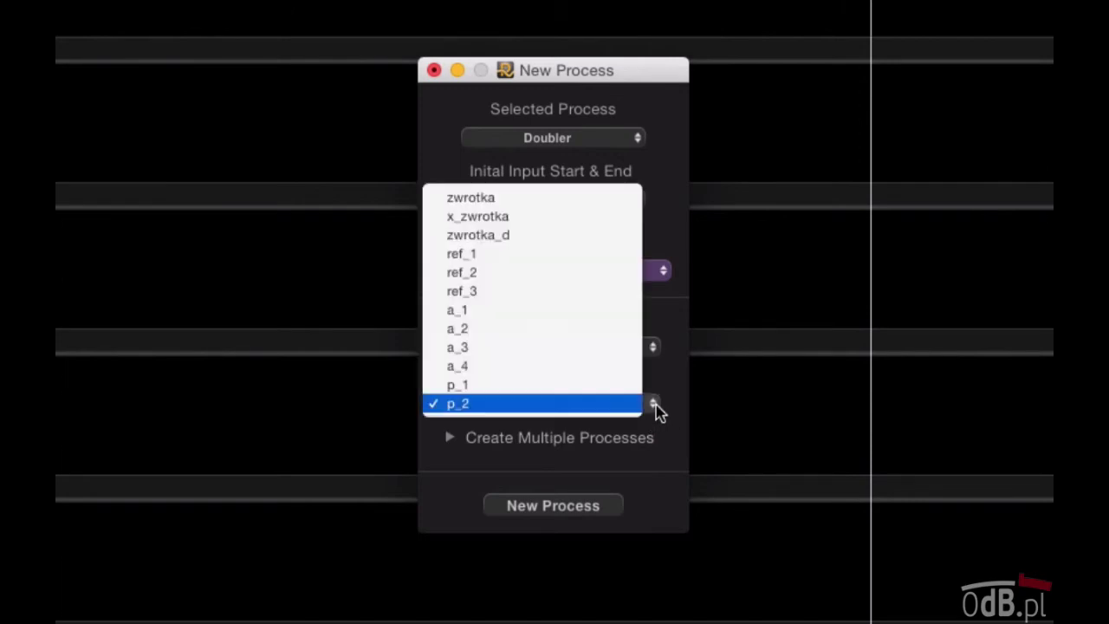
pyautogui.click(497, 218)
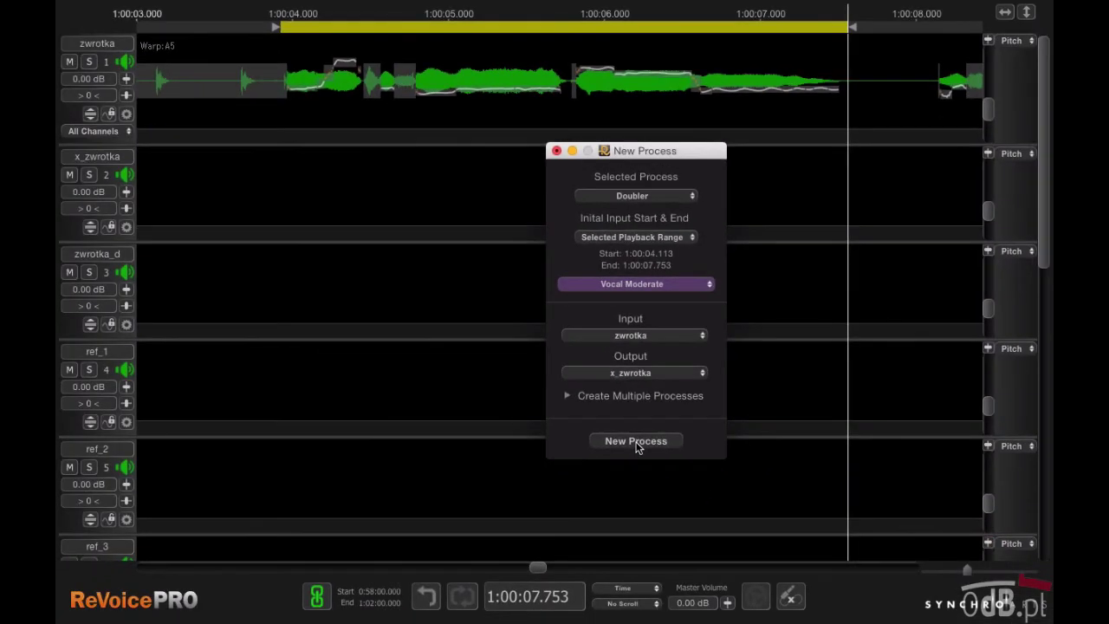
pyautogui.click(636, 442)
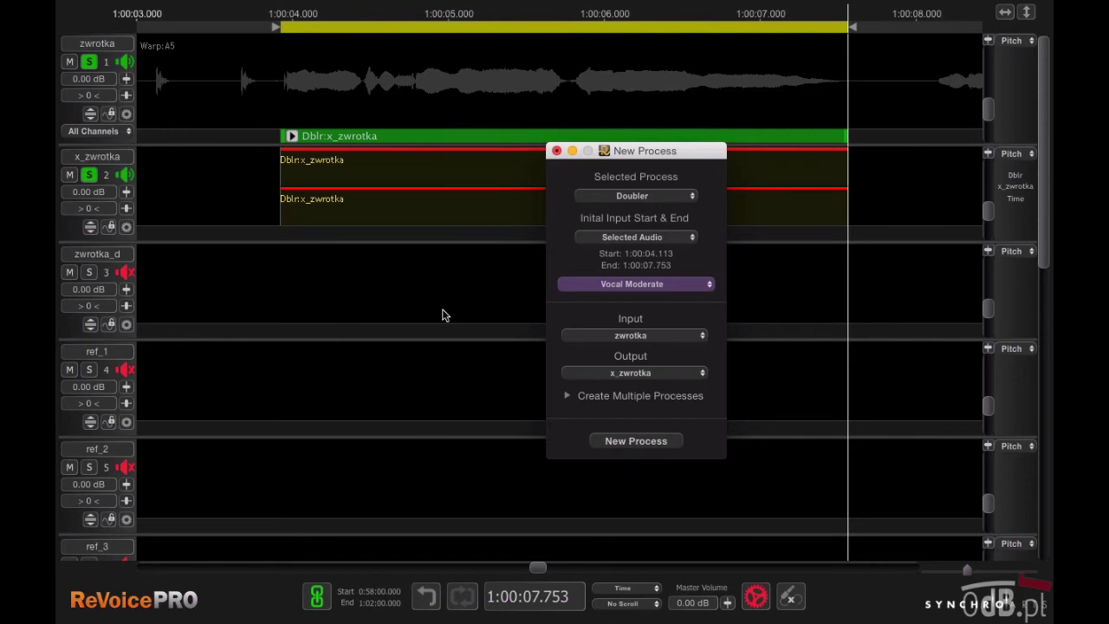
# Play the phrase with its new double and close the New Process window.
pyautogui.press('Return')
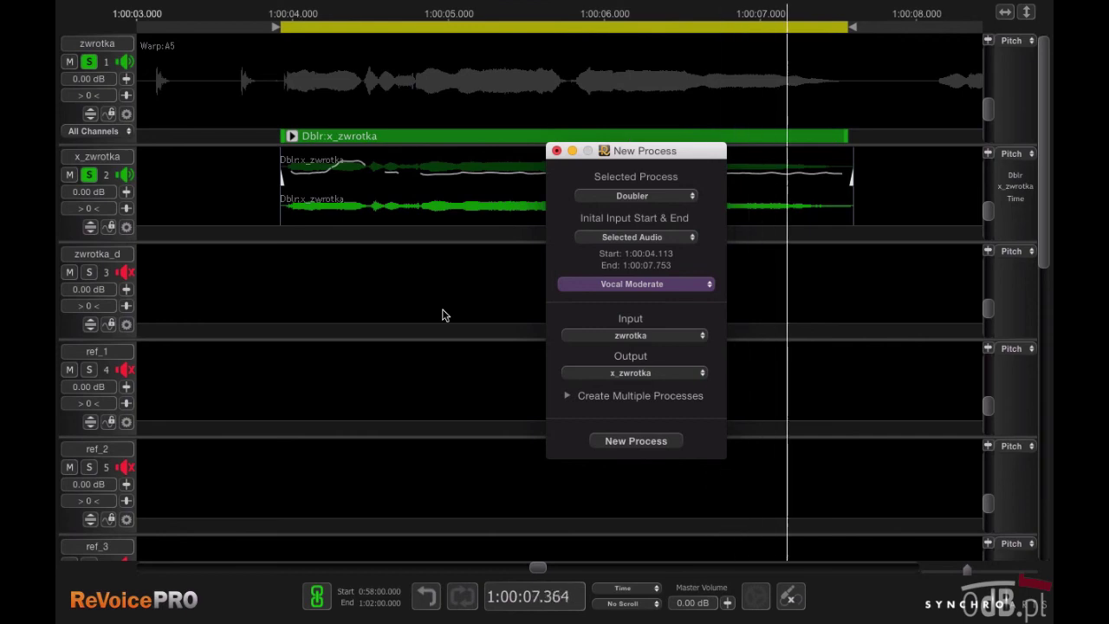
pyautogui.click(556, 151)
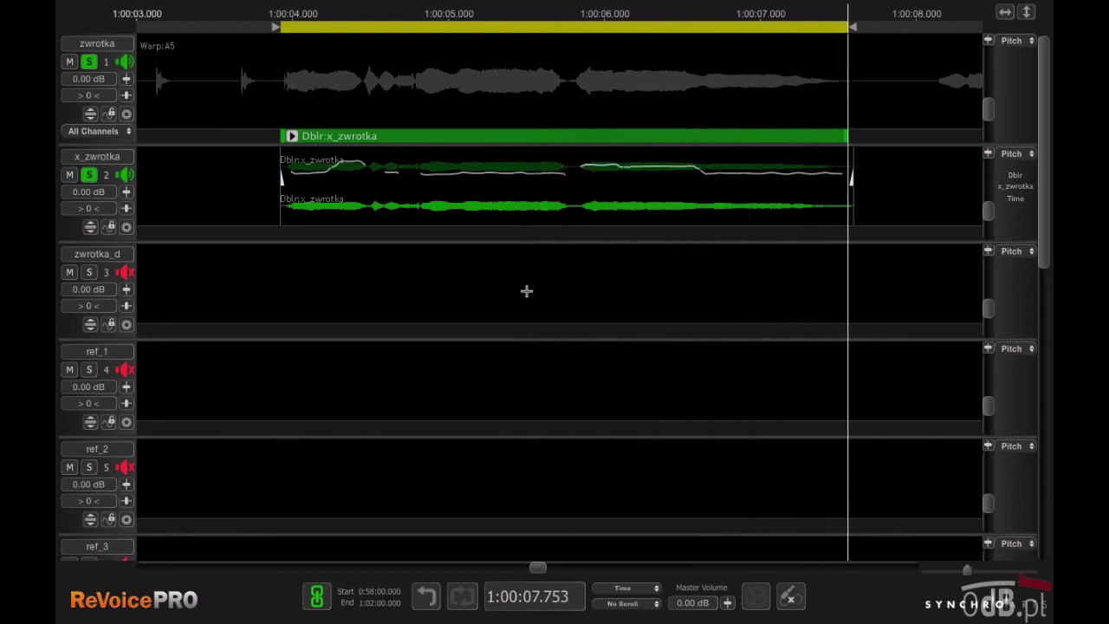
pyautogui.press('space')
# Set the playback range over the next phrase, about 1:00:08.3 to 1:00:12.5, and enlarge the zwrotka track.
pyautogui.moveTo(539, 570); pyautogui.dragTo(552, 571)
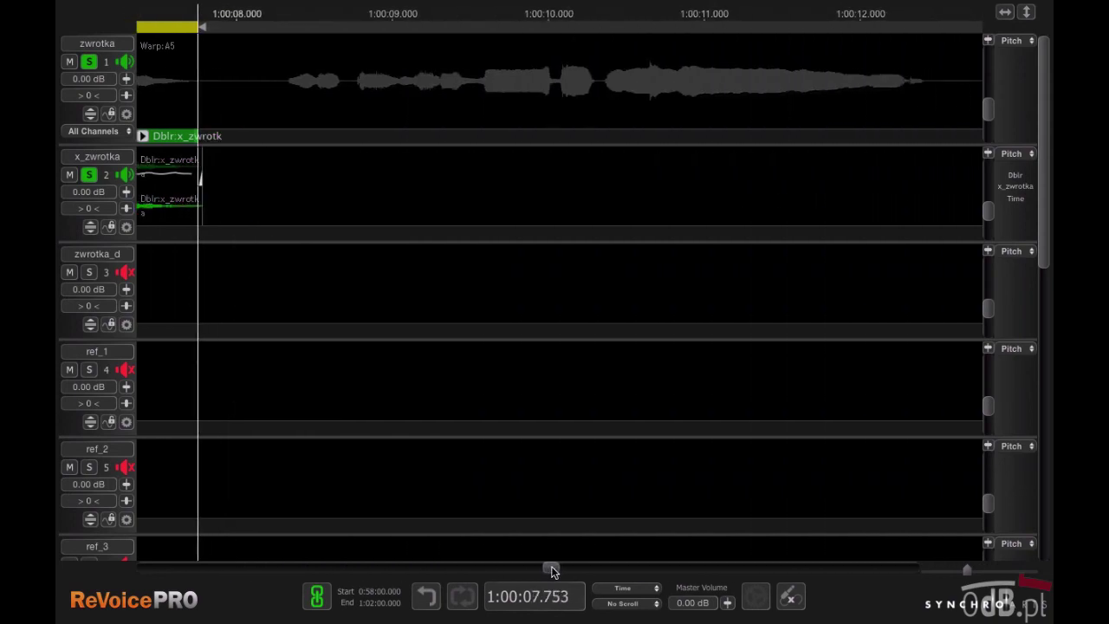
pyautogui.moveTo(286, 40); pyautogui.dragTo(938, 42)
pyautogui.click(90, 113)
# Show the Warp:A5 process settings beside the phrase and check the available preset options.
pyautogui.rightClick(661, 285)
pyautogui.click(726, 515)
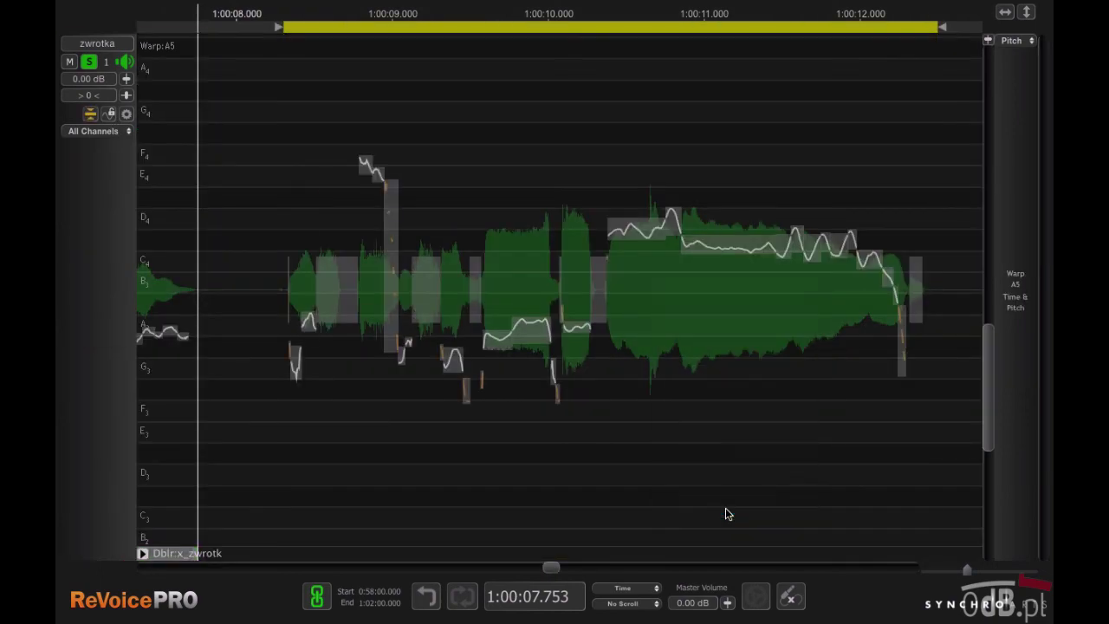
pyautogui.moveTo(95, 48); pyautogui.dragTo(706, 95)
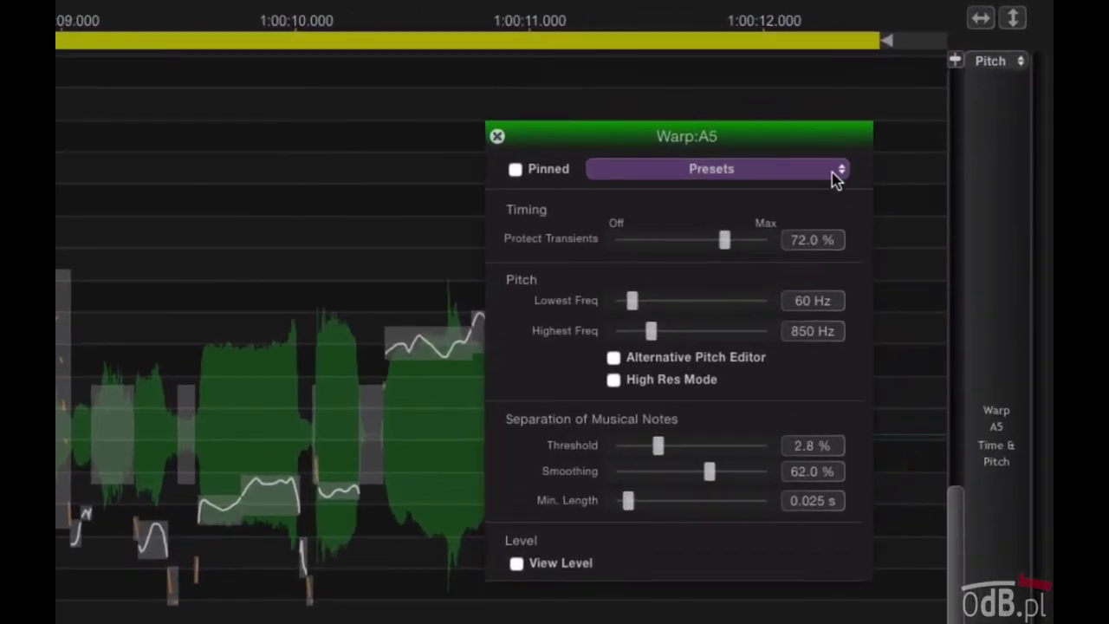
pyautogui.click(834, 174)
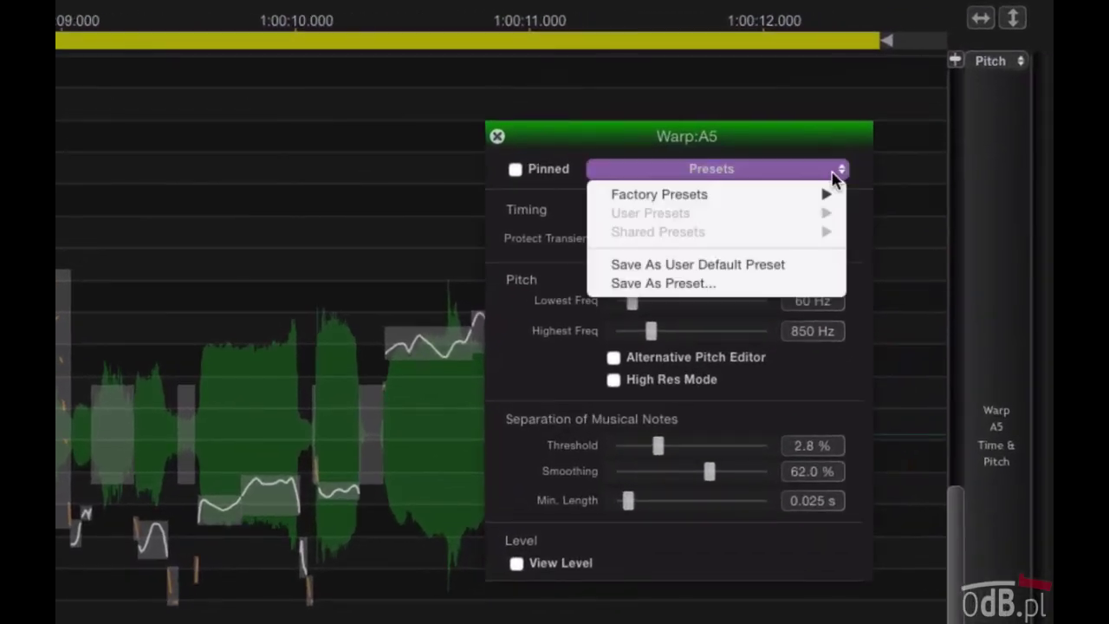
pyautogui.click(834, 172)
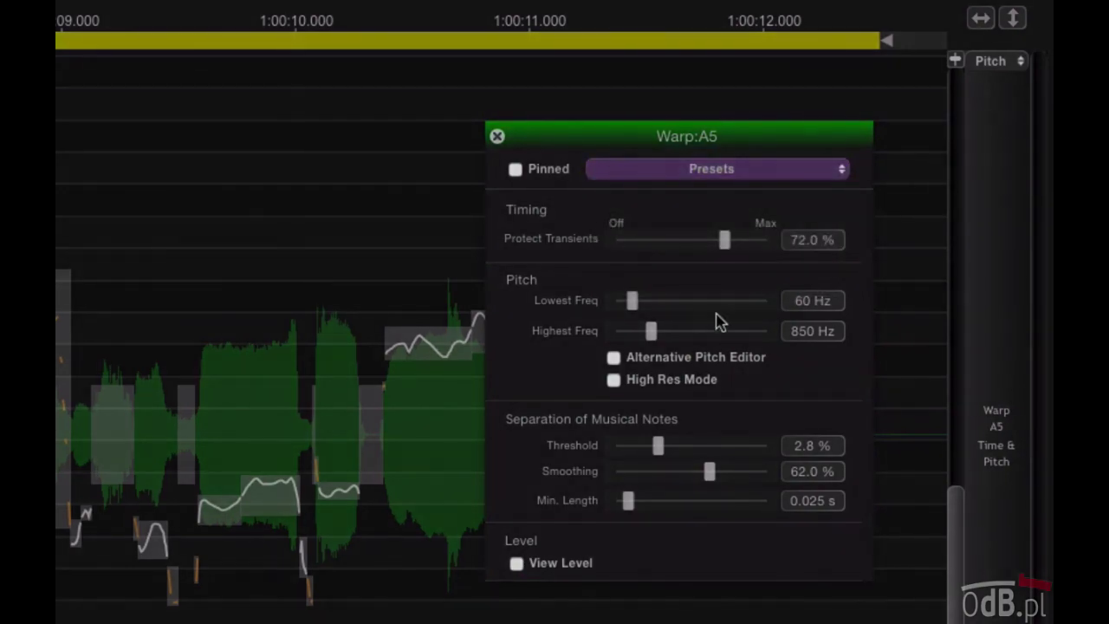